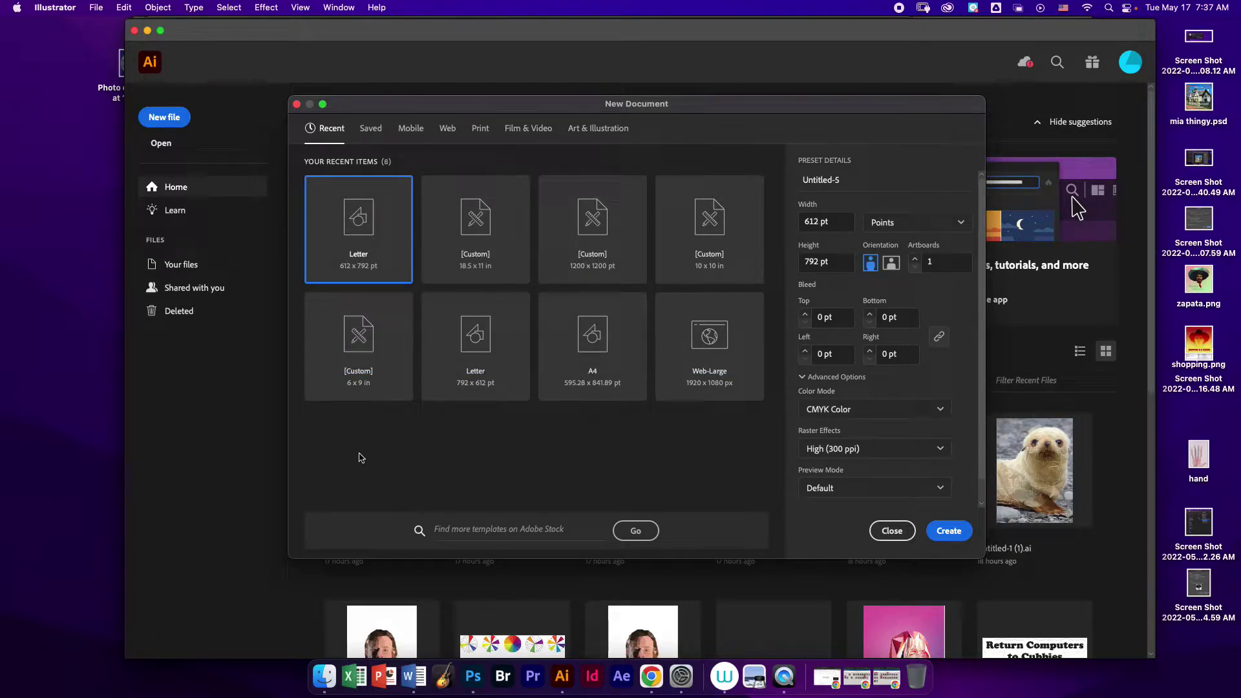
- Create a Letter-size document of 612 x 792 pt and open the recent file self portrait.ai
left_click(379, 231)
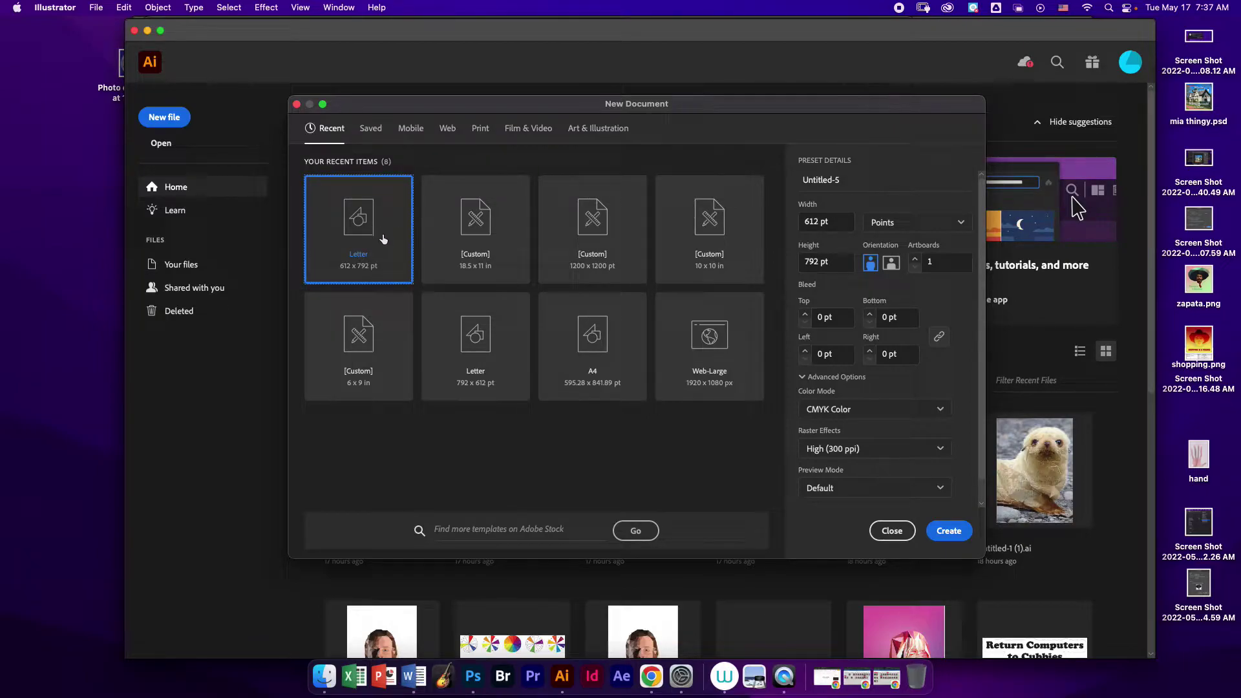
key("Escape")
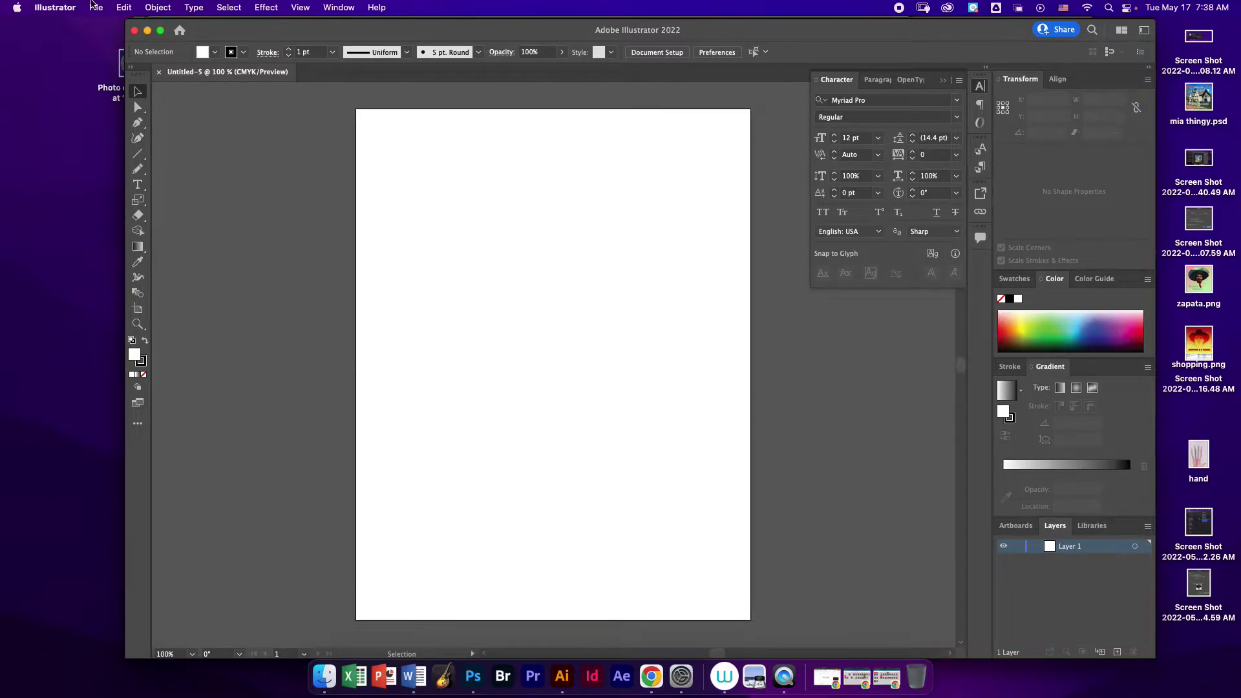
left_click(95, 7)
mouse_move(161, 77)
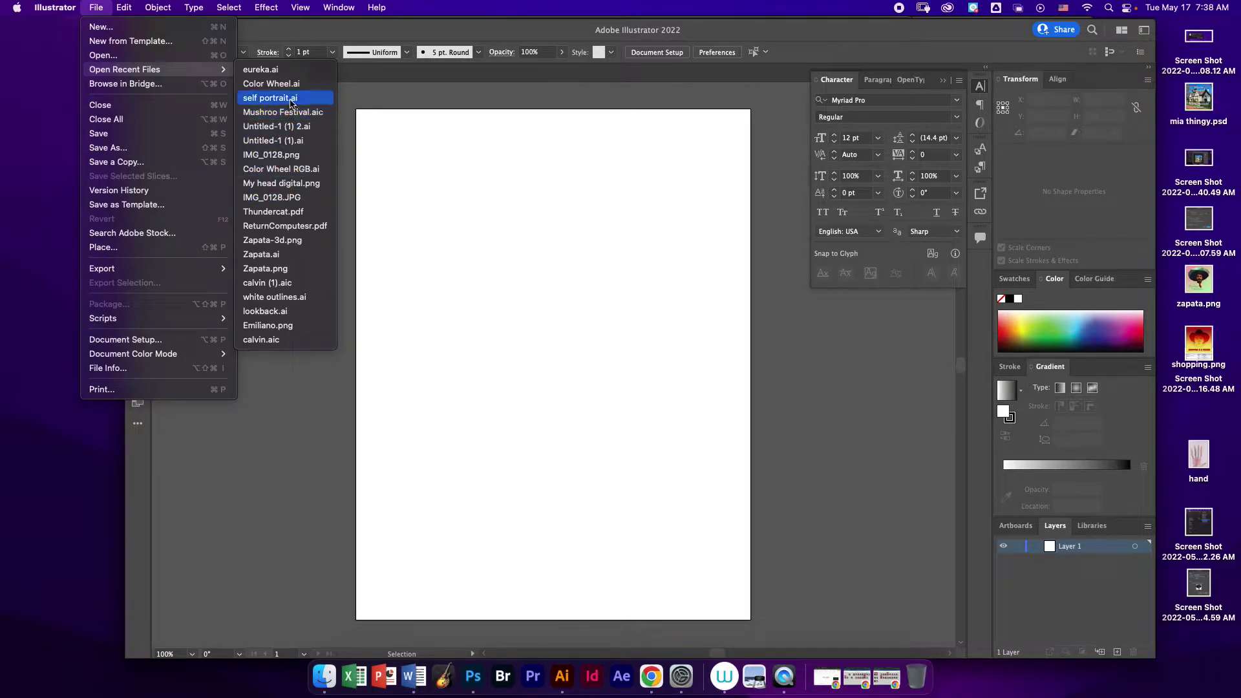
left_click(284, 95)
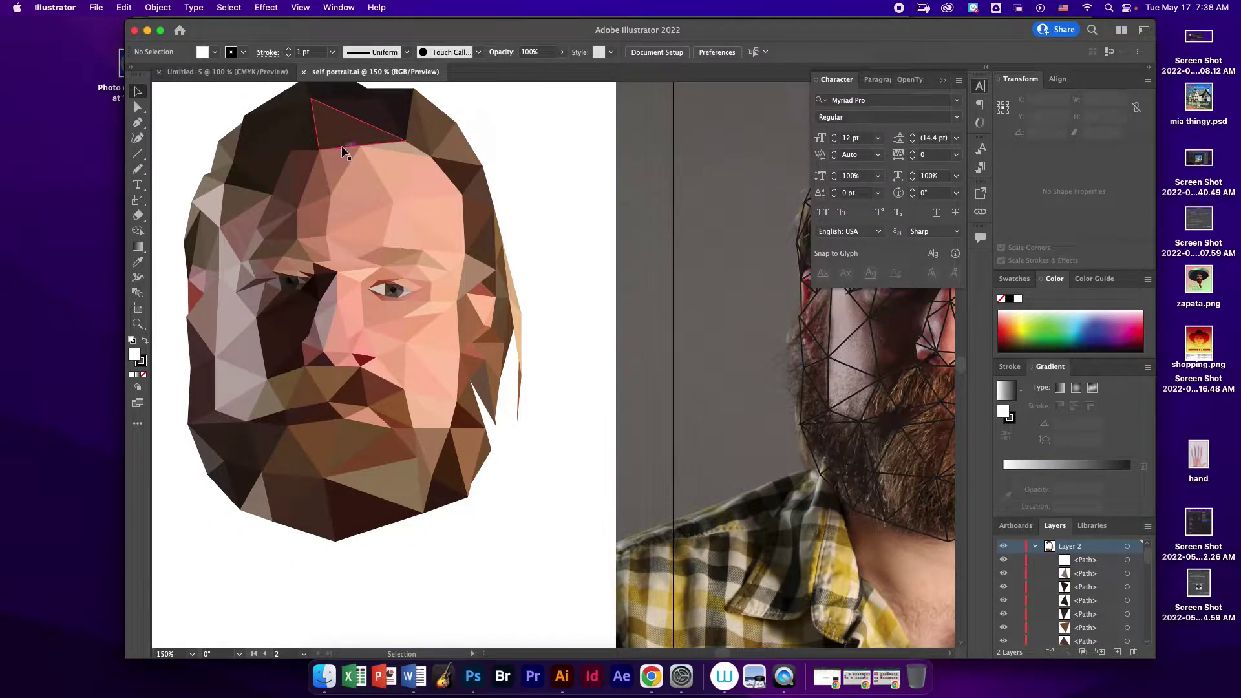
- Copy all the low-poly face artwork from self portrait.ai and paste it into the Untitled-5 document
key("super+1")
left_click_drag(283, 159, 544, 525)
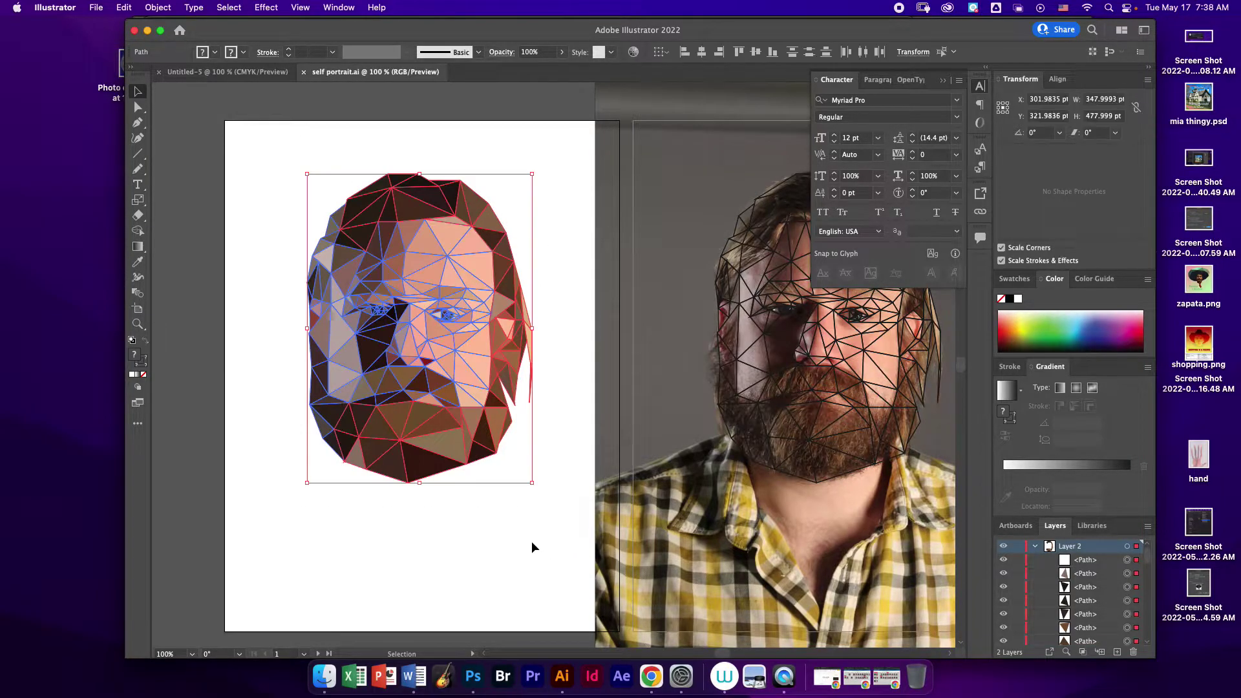
left_click(245, 73)
key("super+v")
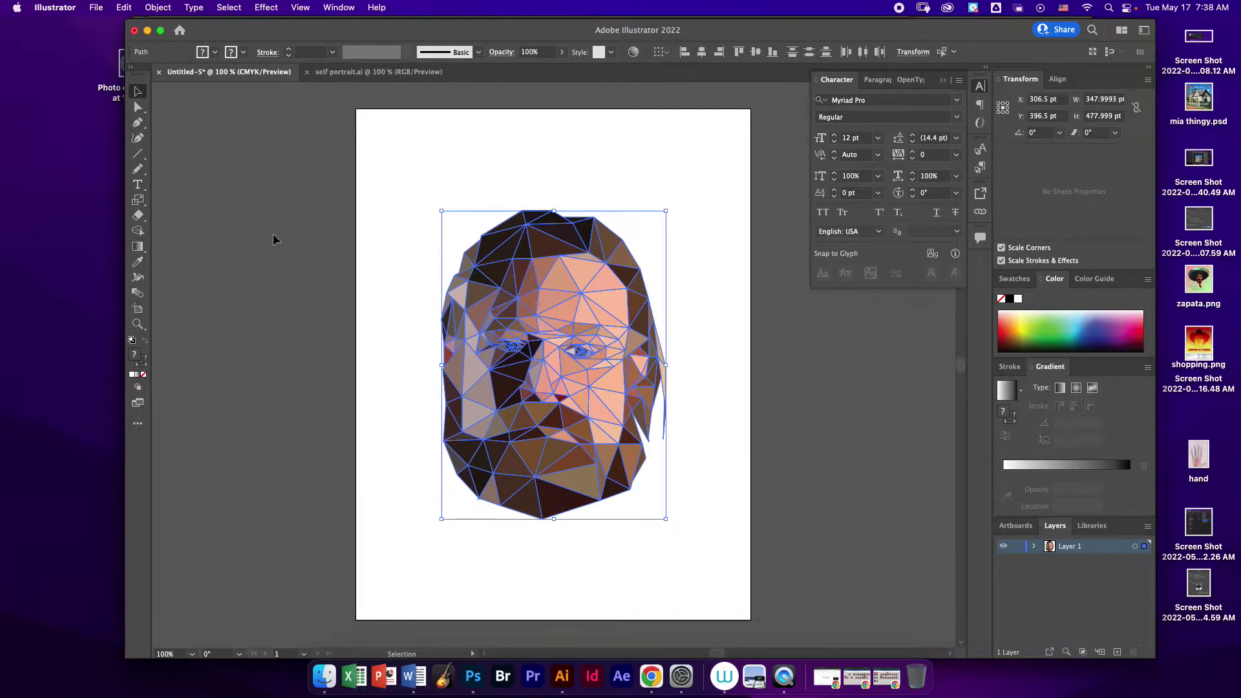
left_click(298, 285)
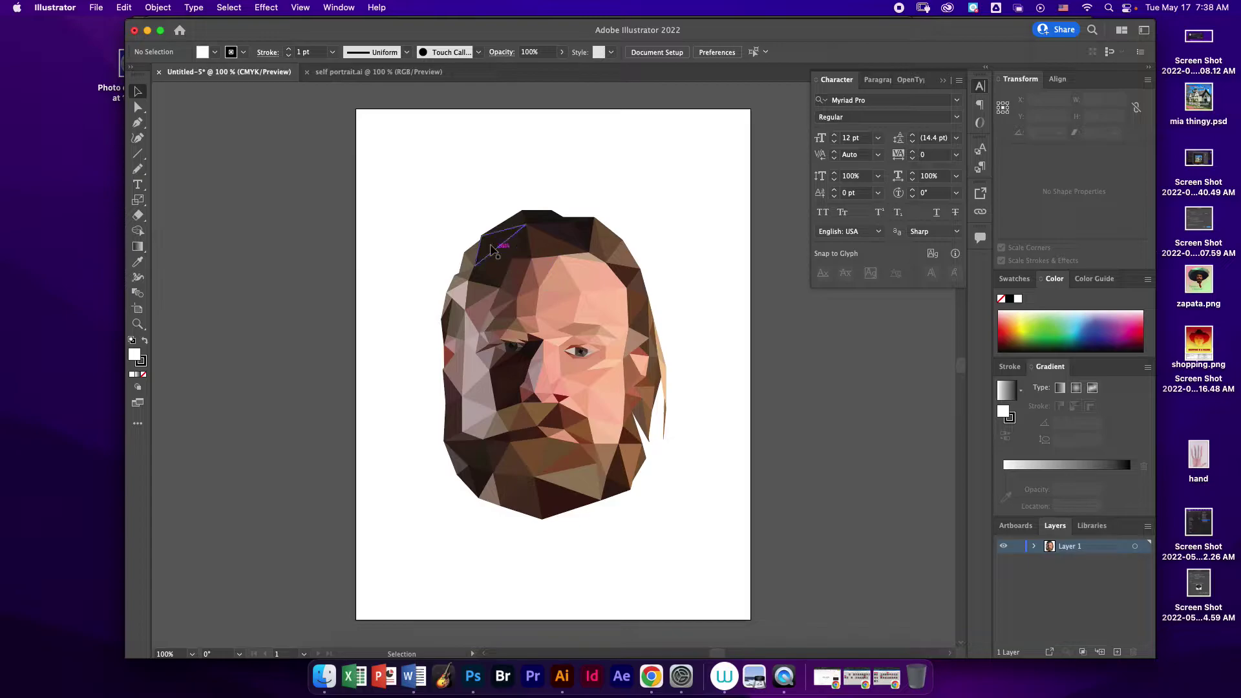
- Duplicate Layer 1 with the portrait, and hide and lock the original layer
left_click_drag(390, 188, 735, 518)
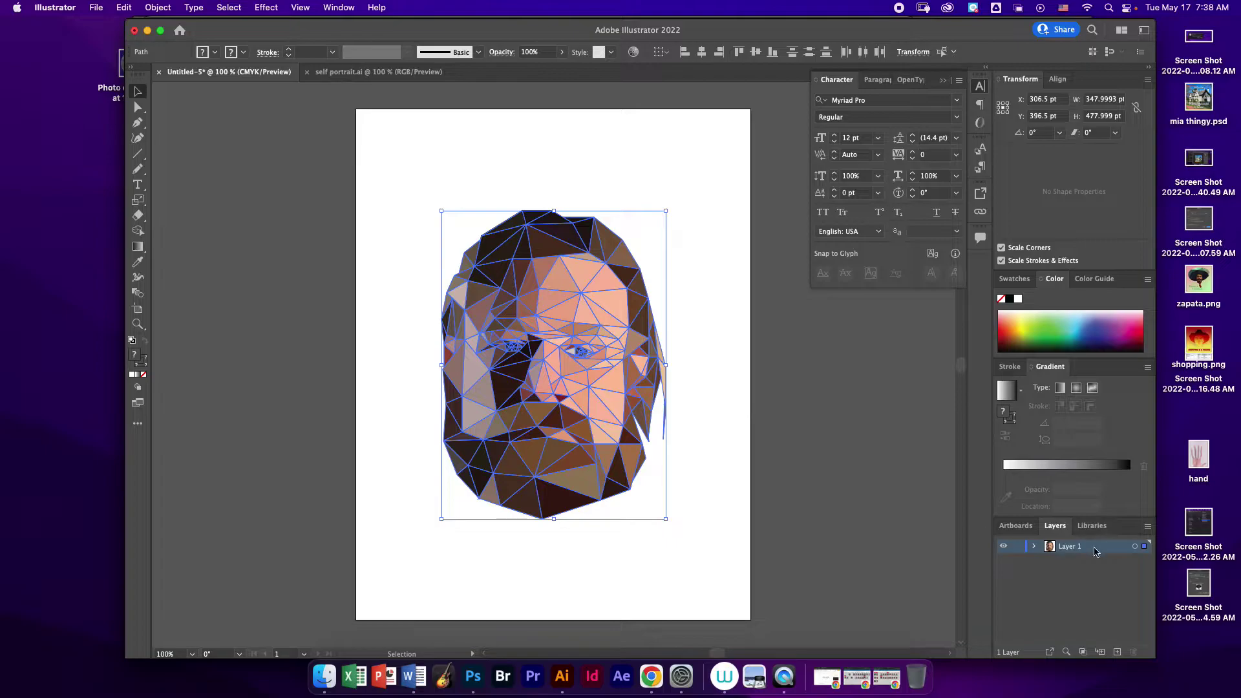
left_click_drag(1066, 546, 1117, 651)
left_click(1004, 560)
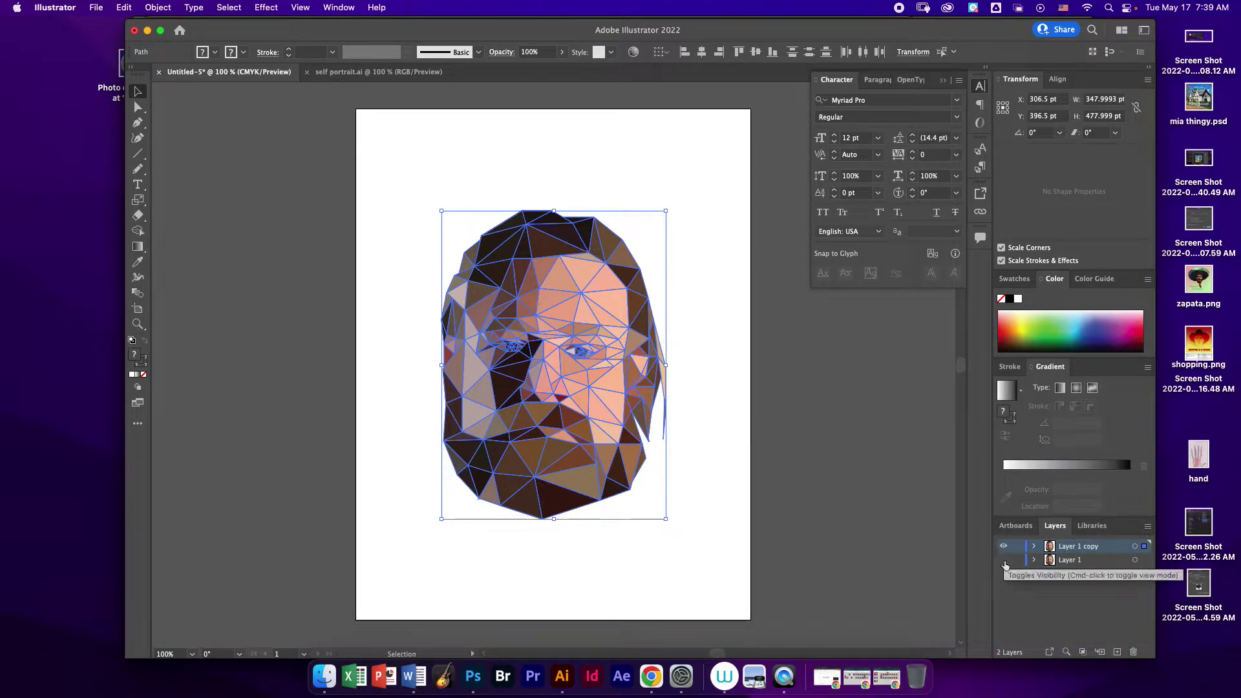
left_click(1004, 560)
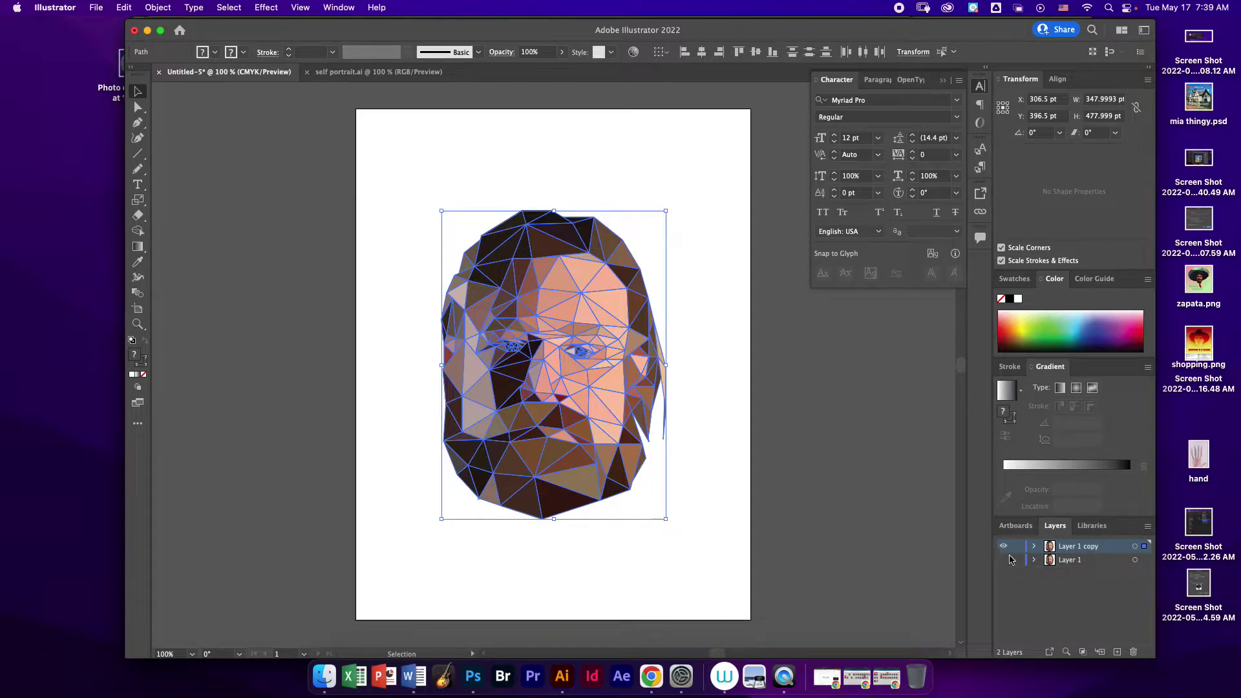
left_click(775, 423)
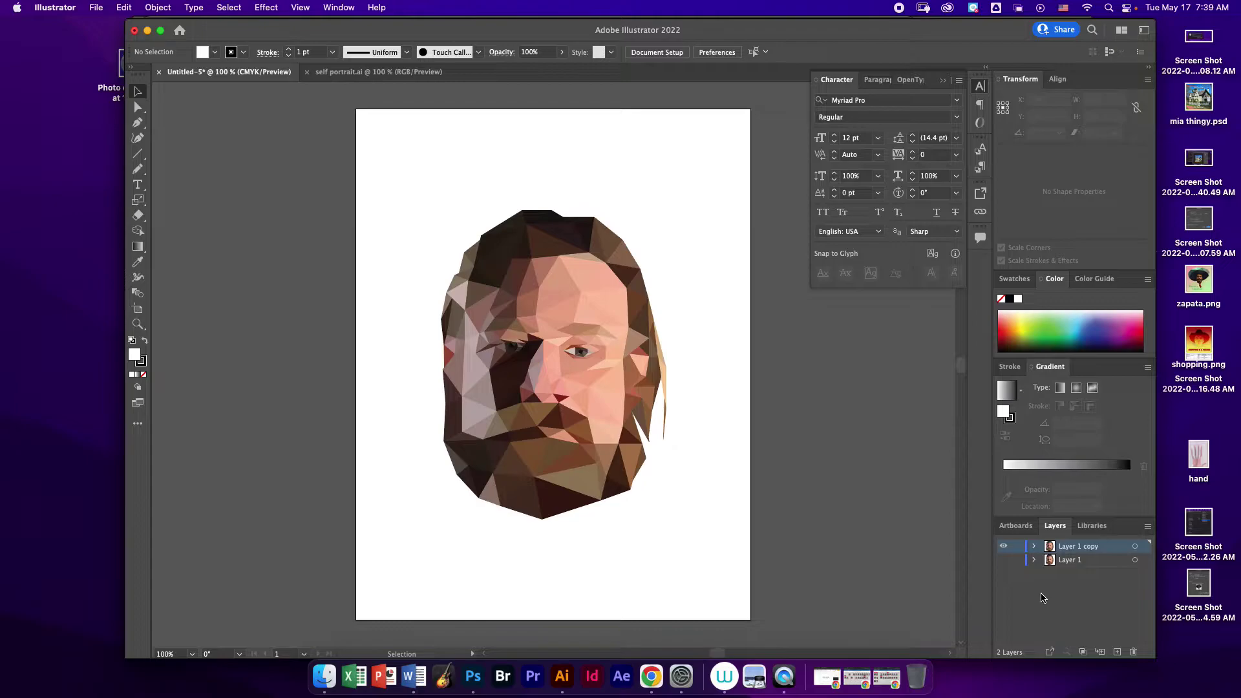
left_click(1016, 560)
- Switch to the Essentials workspace and unite all the portrait's shapes on the layer copy with Pathfinder
left_click_drag(404, 177, 737, 565)
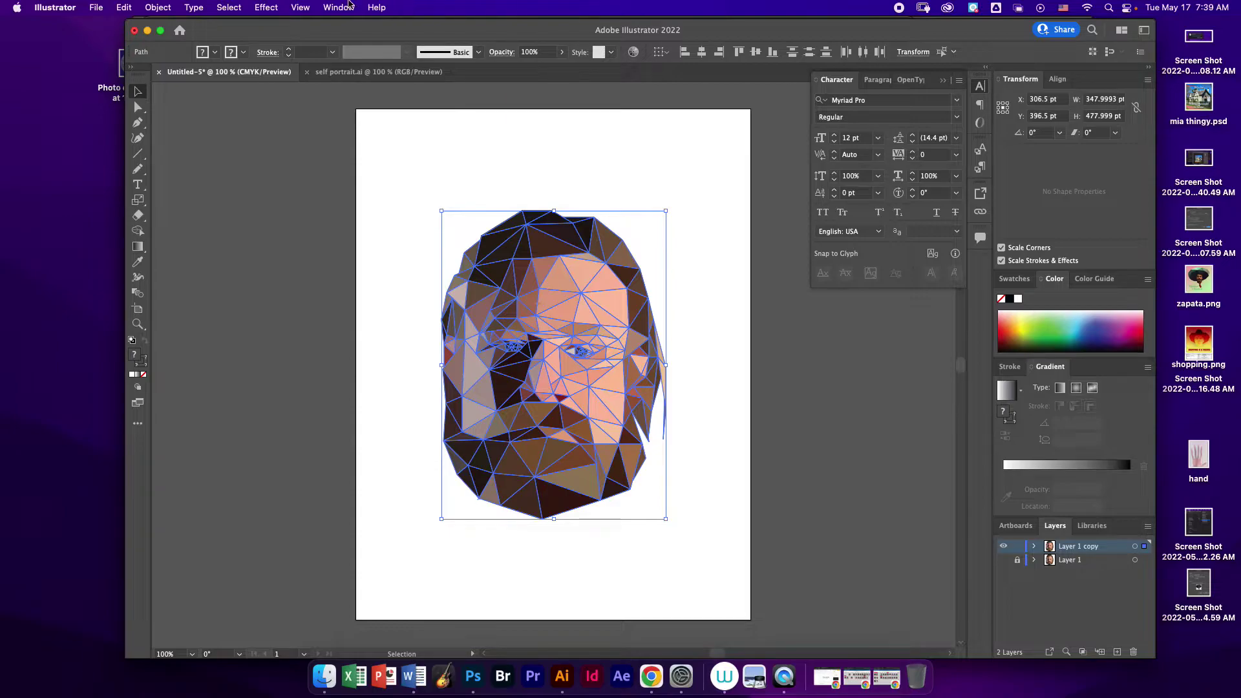
left_click(350, 7)
mouse_move(371, 78)
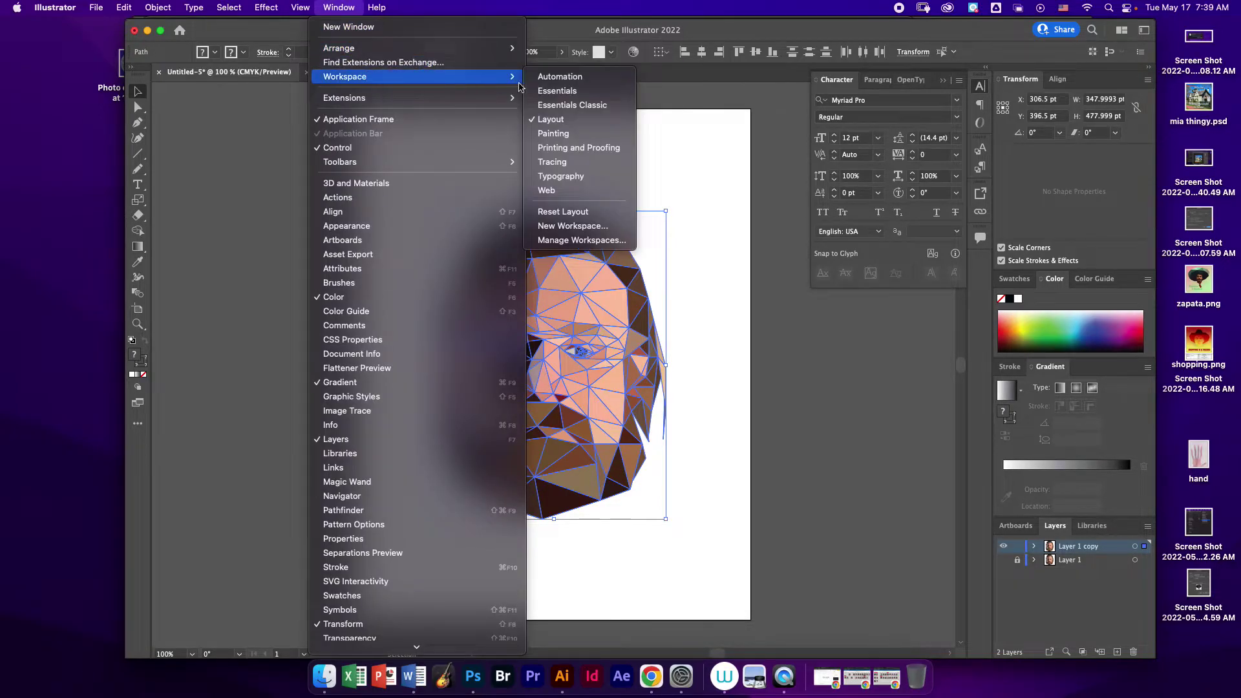
left_click(557, 91)
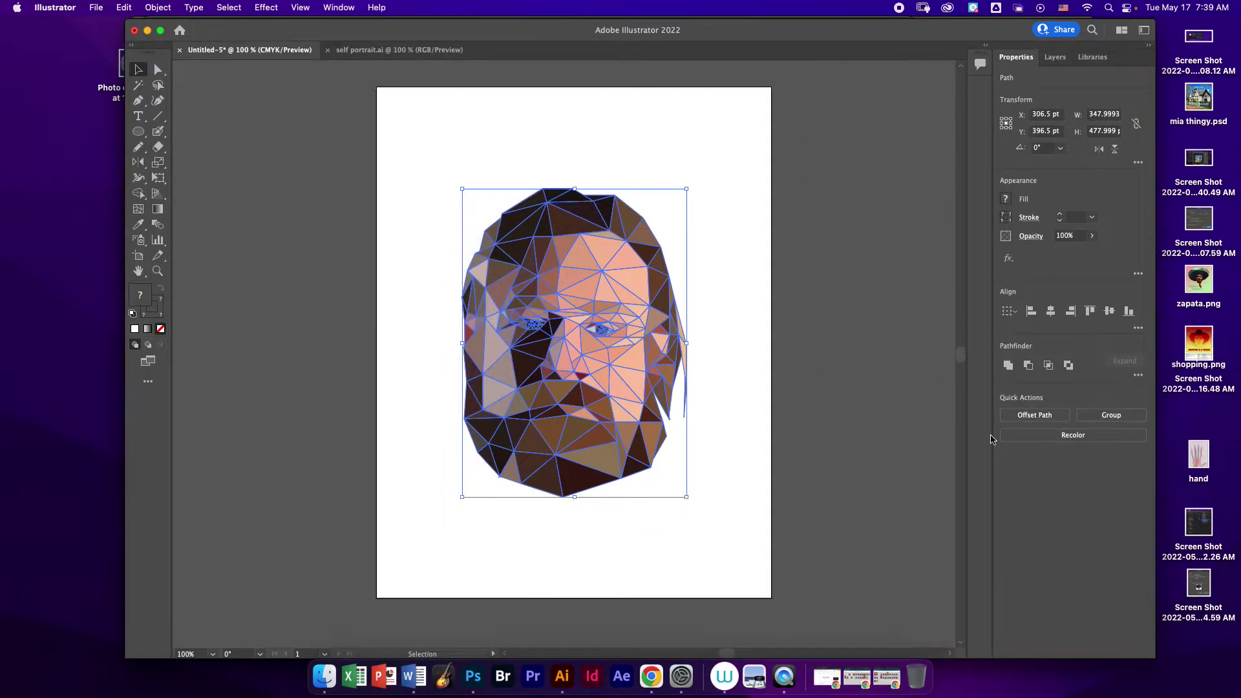
left_click(1010, 366)
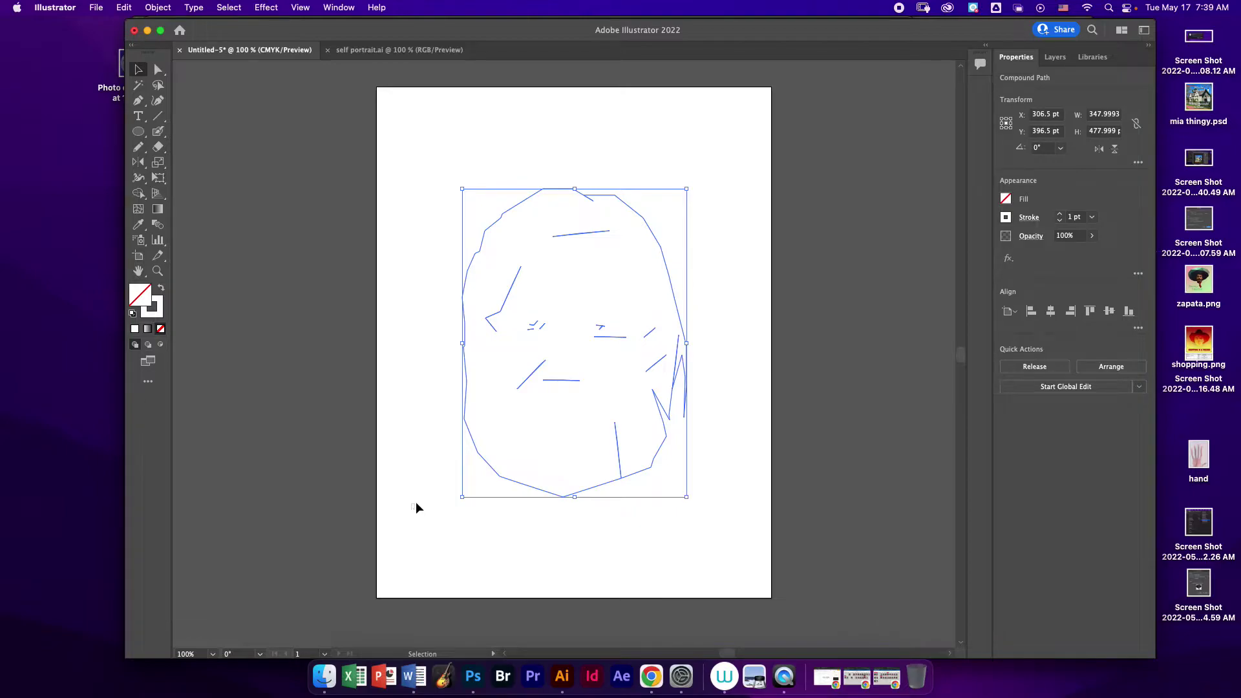
- Merge the stray inner regions of the united face into a single clean outline with the Shape Builder tool
key("Delete")
key("super+z")
left_click(141, 195)
mouse_move(572, 274)
left_mouse_down()
mouse_move(539, 358)
mouse_move(517, 296)
mouse_move(507, 327)
mouse_move(521, 318)
mouse_move(539, 368)
mouse_move(617, 331)
mouse_move(601, 360)
mouse_move(599, 314)
mouse_move(604, 343)
mouse_move(610, 311)
mouse_move(651, 305)
mouse_move(674, 344)
left_mouse_up()
mouse_move(611, 399)
left_mouse_down()
mouse_move(559, 441)
mouse_move(519, 362)
mouse_move(579, 284)
left_mouse_up()
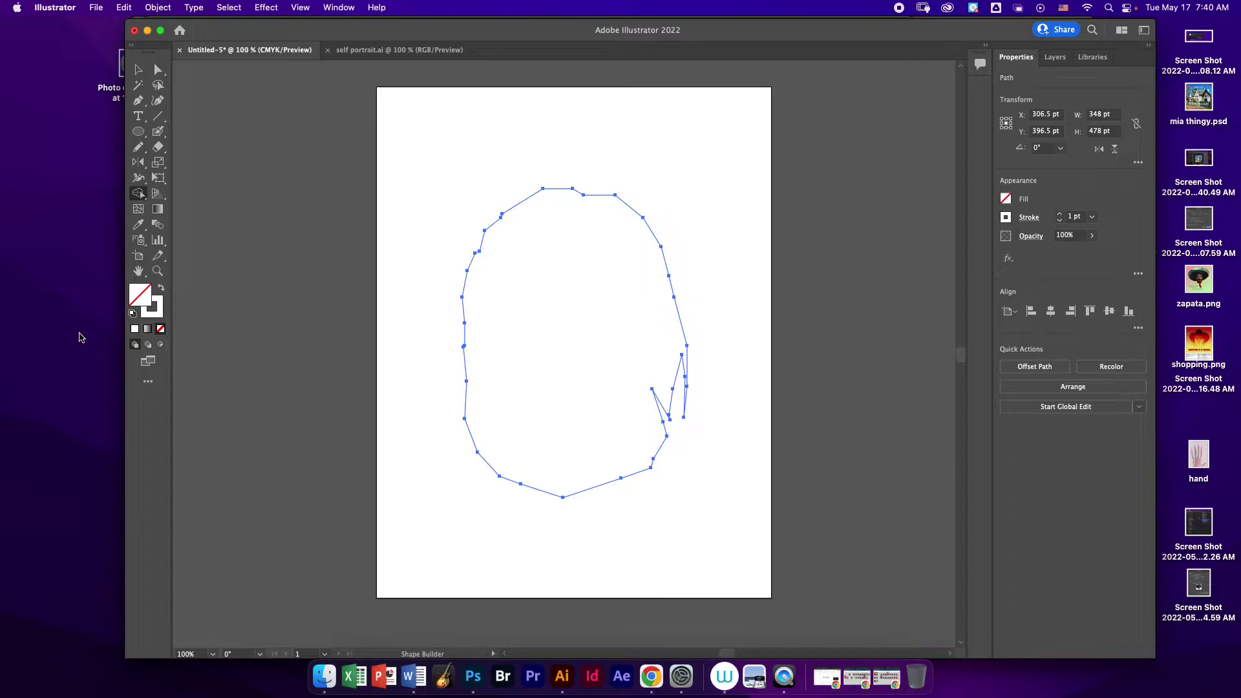
- Offset the head outline outward by 20 pt with miter joins and a miter limit of 4
left_click(155, 7)
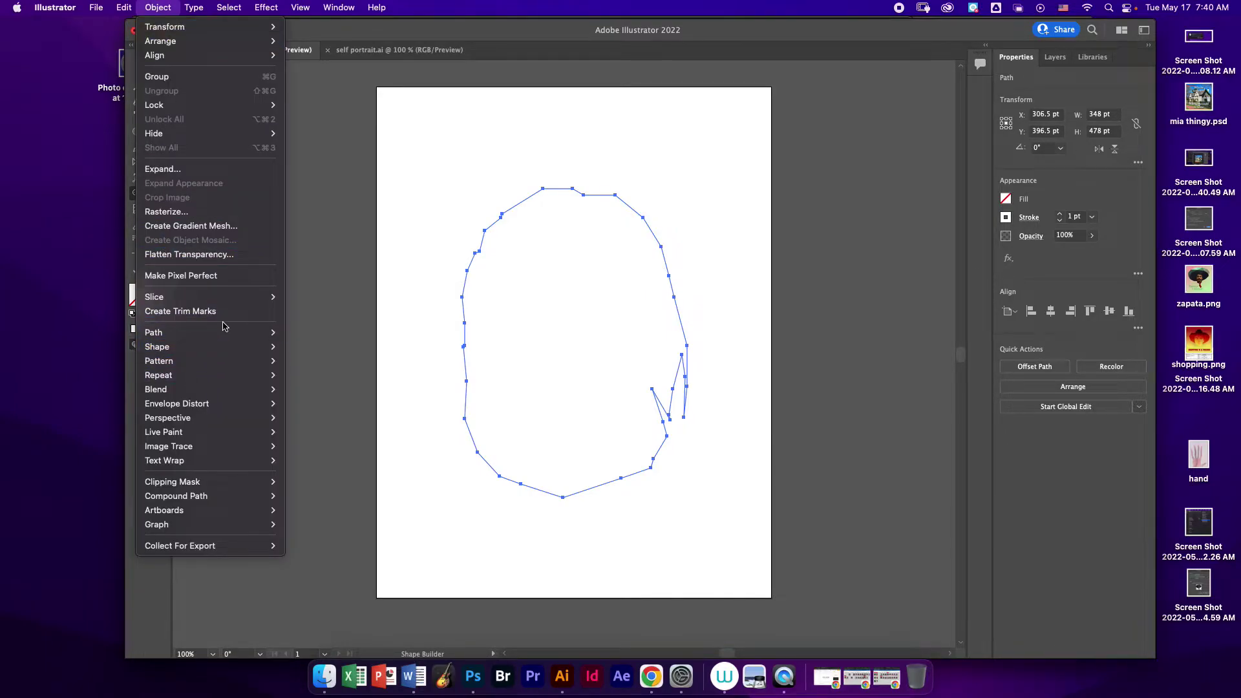
mouse_move(223, 332)
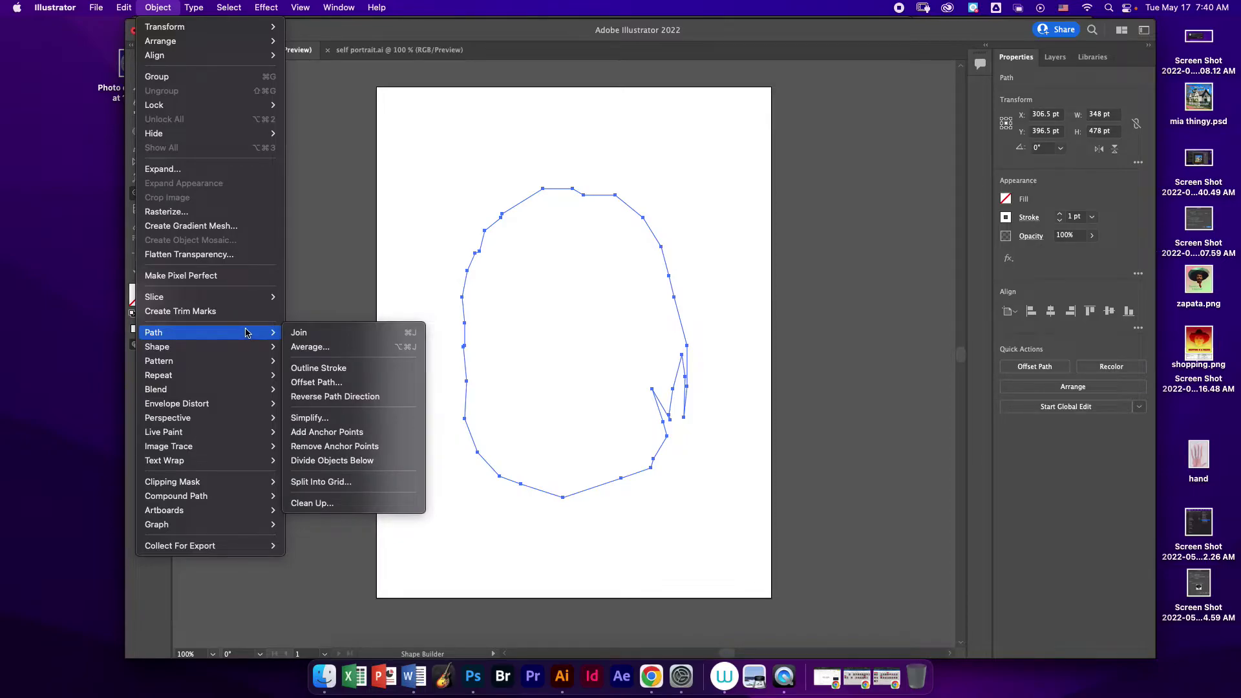
left_click(337, 383)
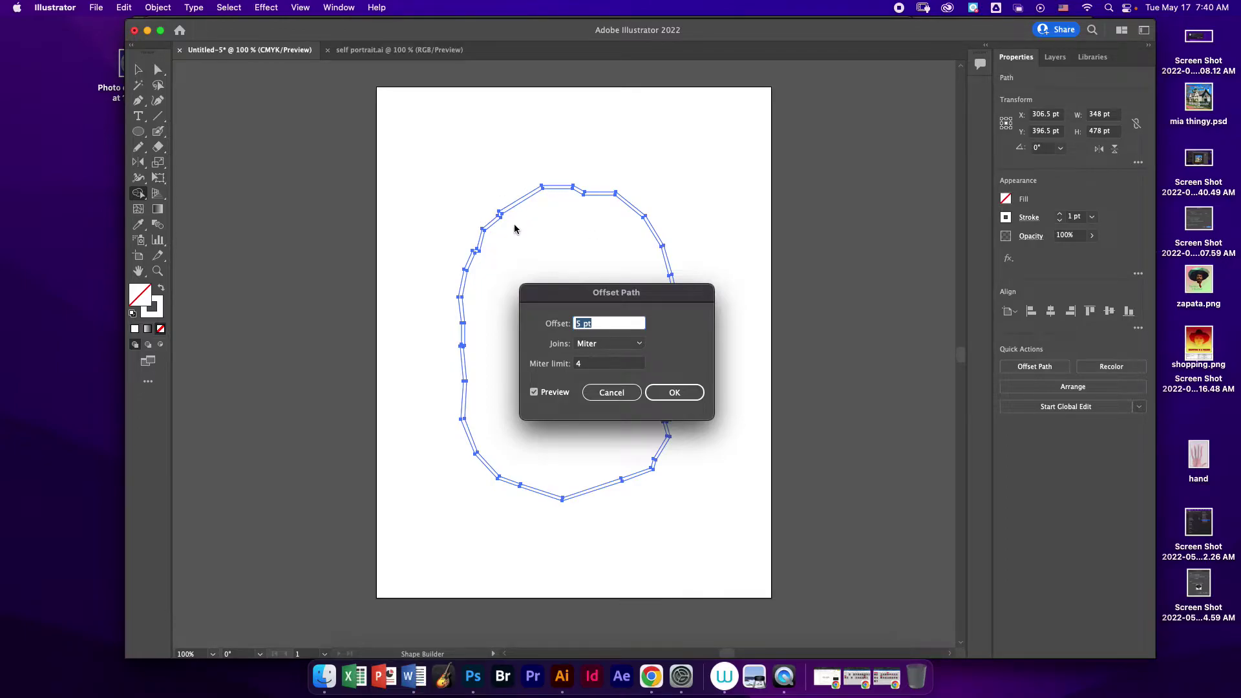
left_click(585, 323)
double_click(579, 323)
type("10")
left_click(608, 364)
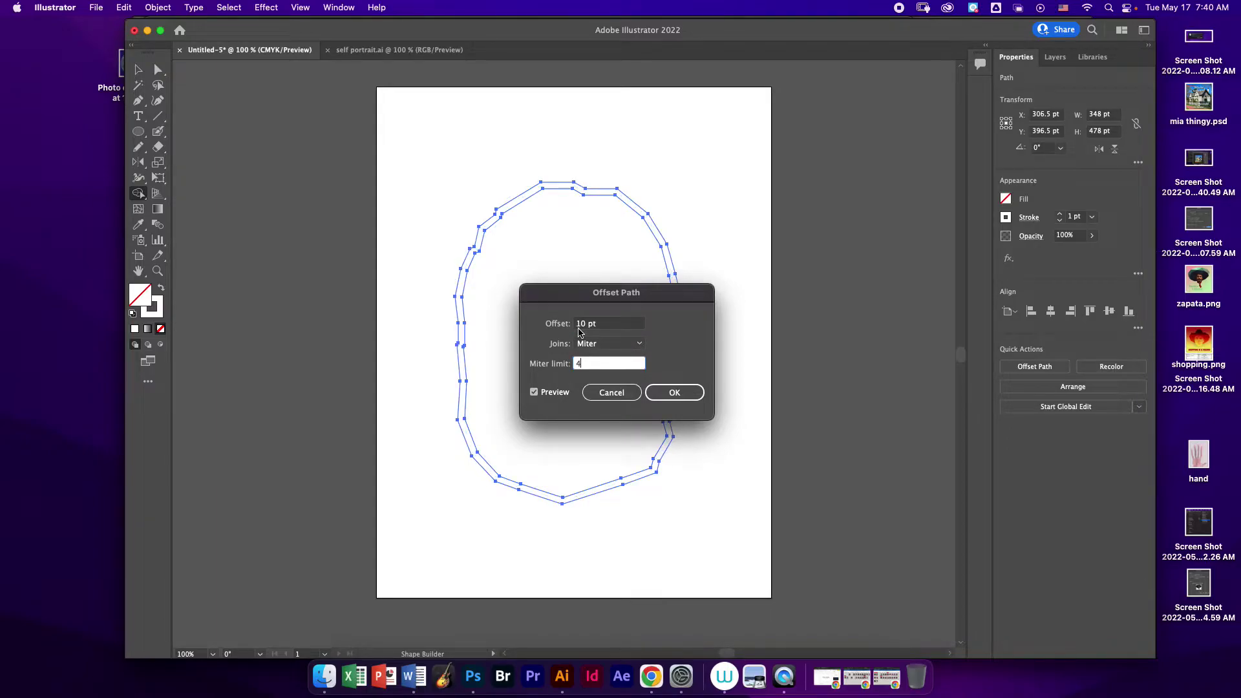
double_click(580, 323)
type("20")
left_click(591, 362)
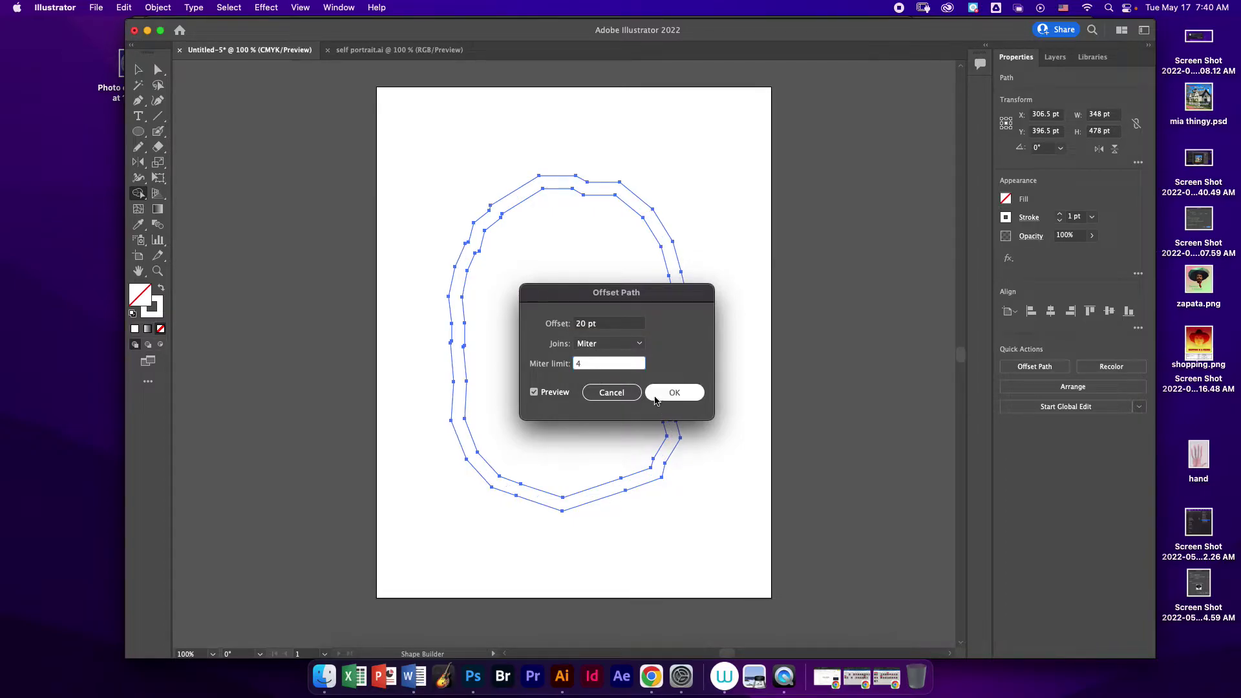
left_click(654, 404)
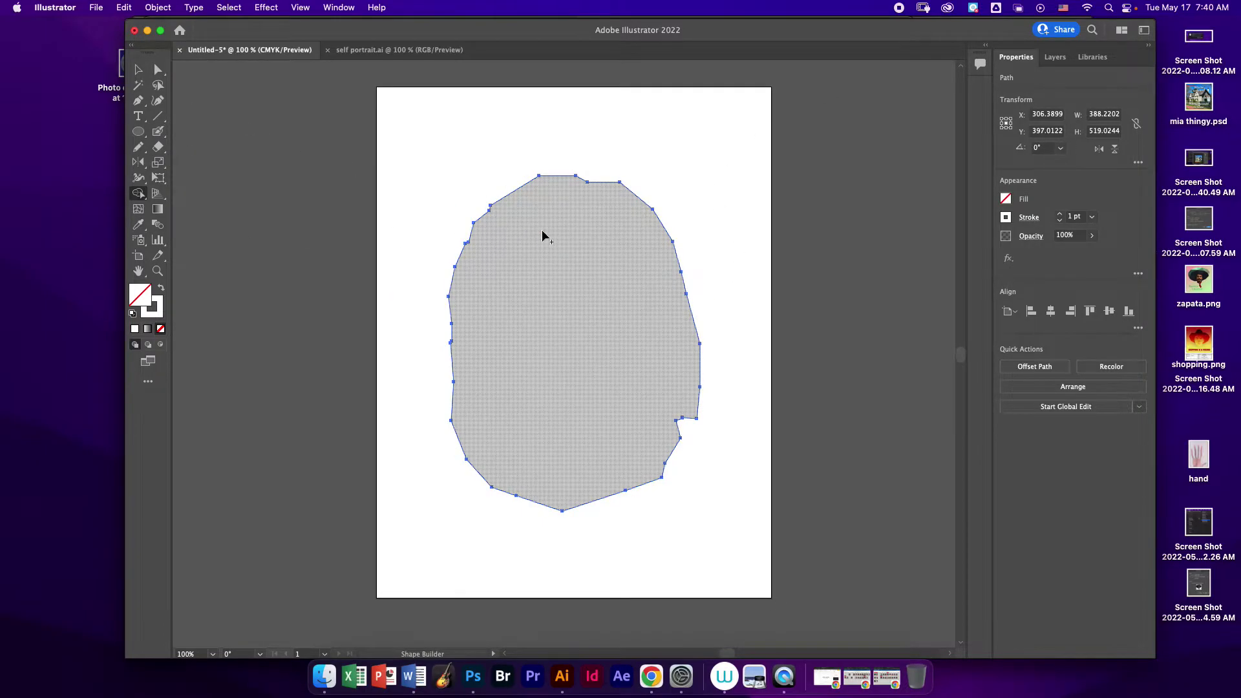
- Give the offset outline's stroke a new CMYK spot colour swatch with C=58, M=1, Y=59, K=0
left_click(137, 69)
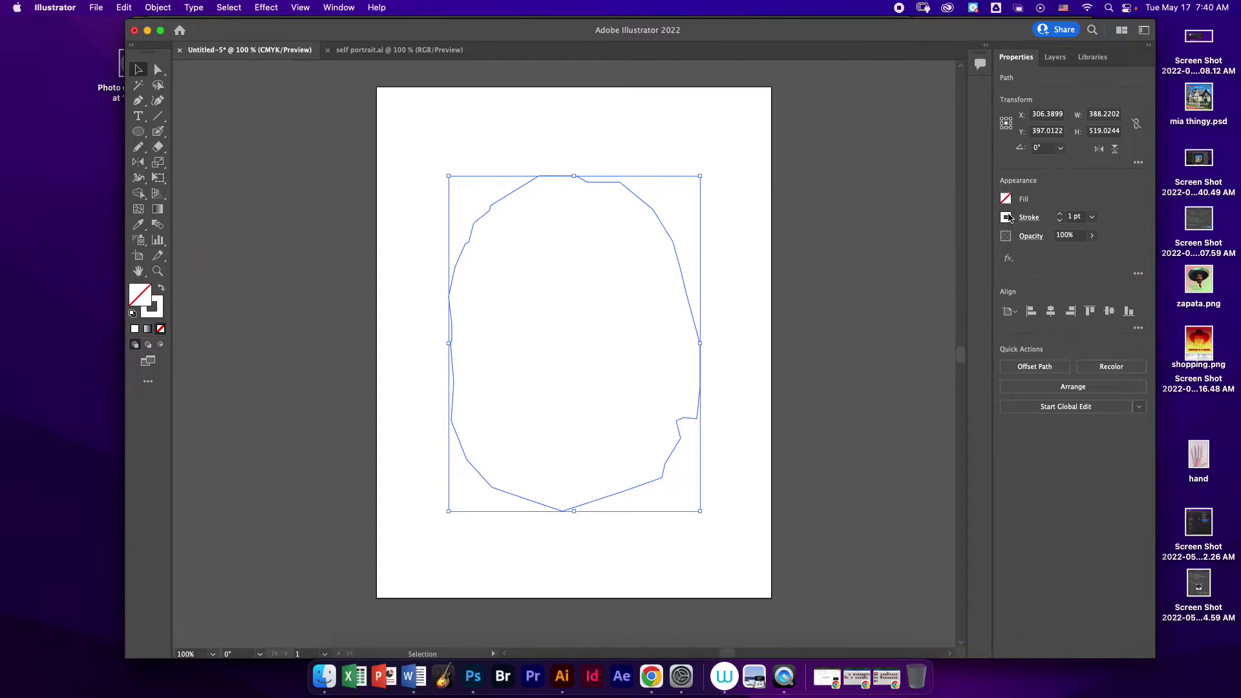
left_click(1008, 217)
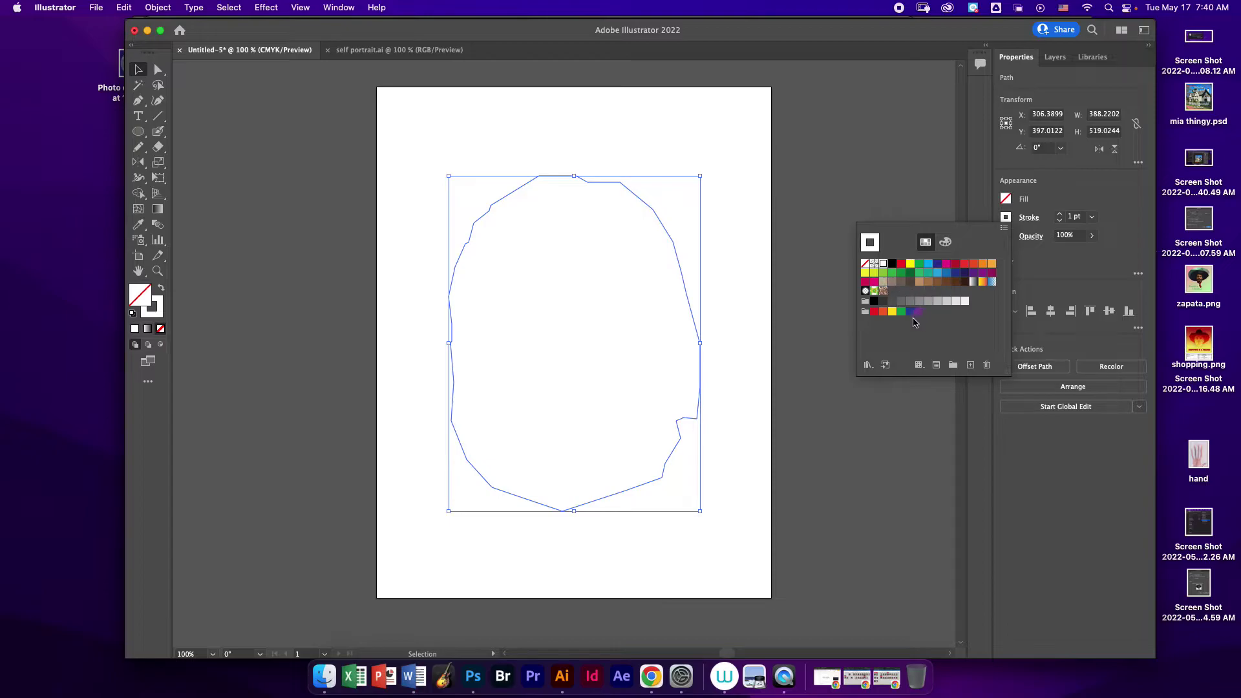
left_click(969, 366)
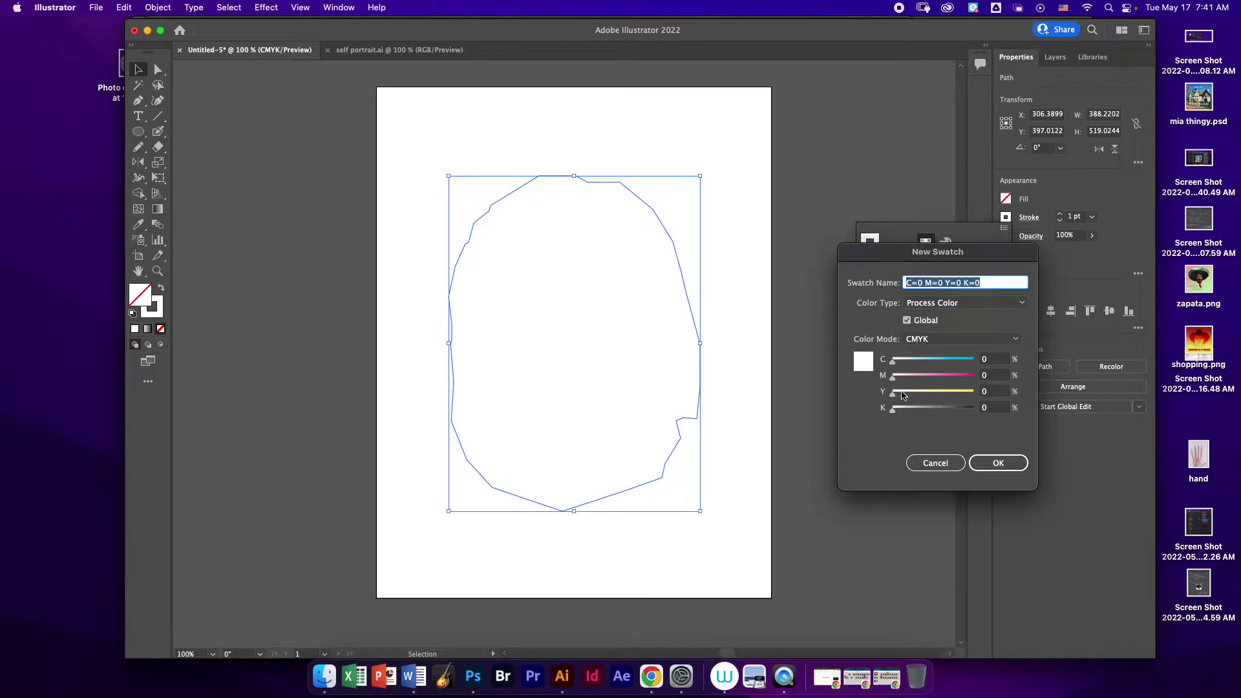
left_click(973, 306)
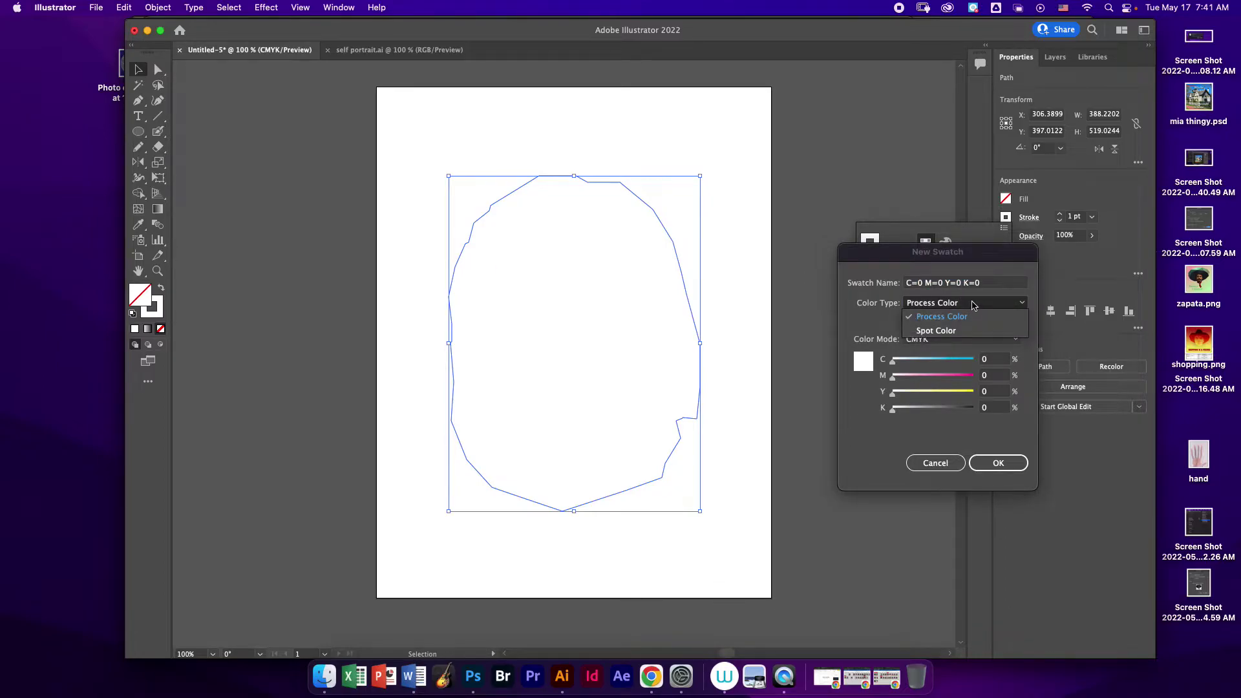
left_click(936, 331)
mouse_move(927, 377)
left_mouse_down()
mouse_move(940, 393)
mouse_move(893, 378)
mouse_move(939, 366)
left_mouse_up()
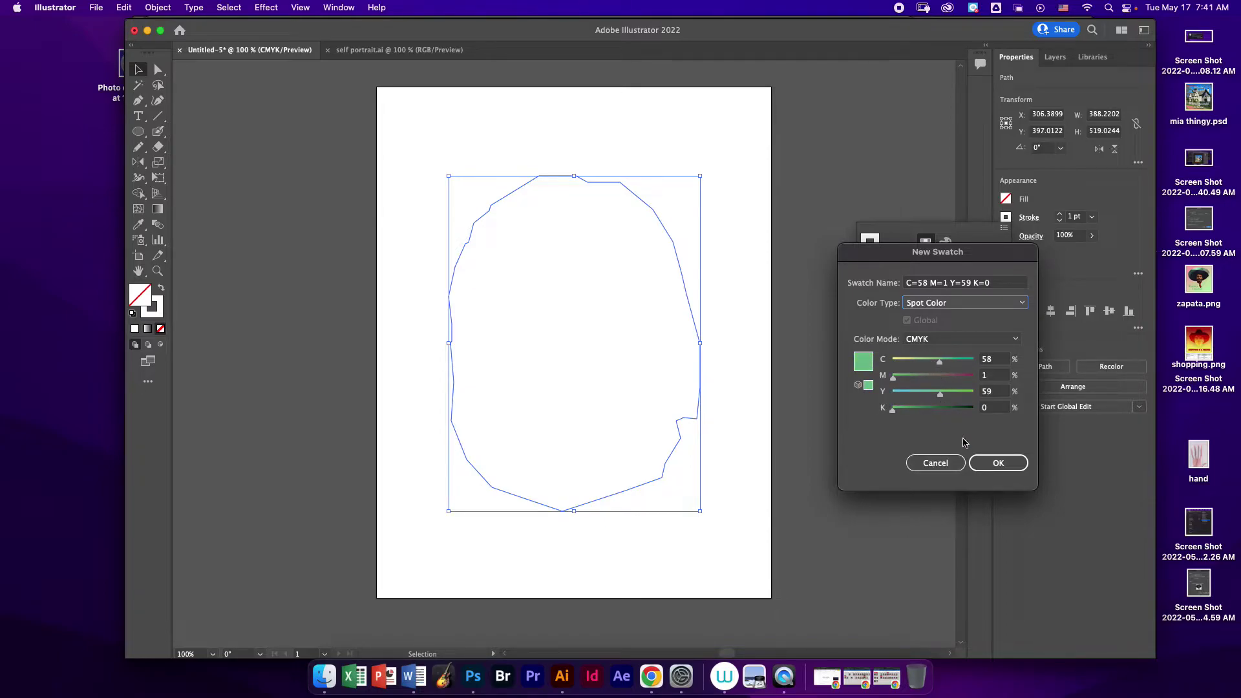
left_click(999, 464)
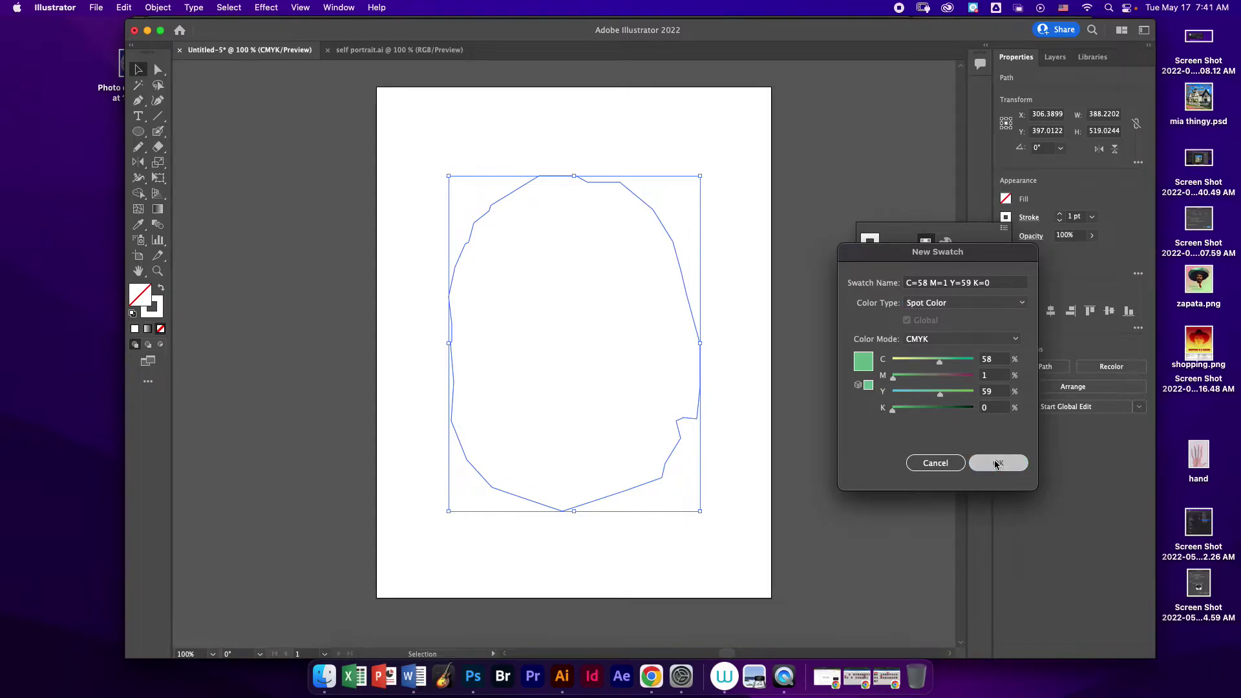
left_click(1023, 295)
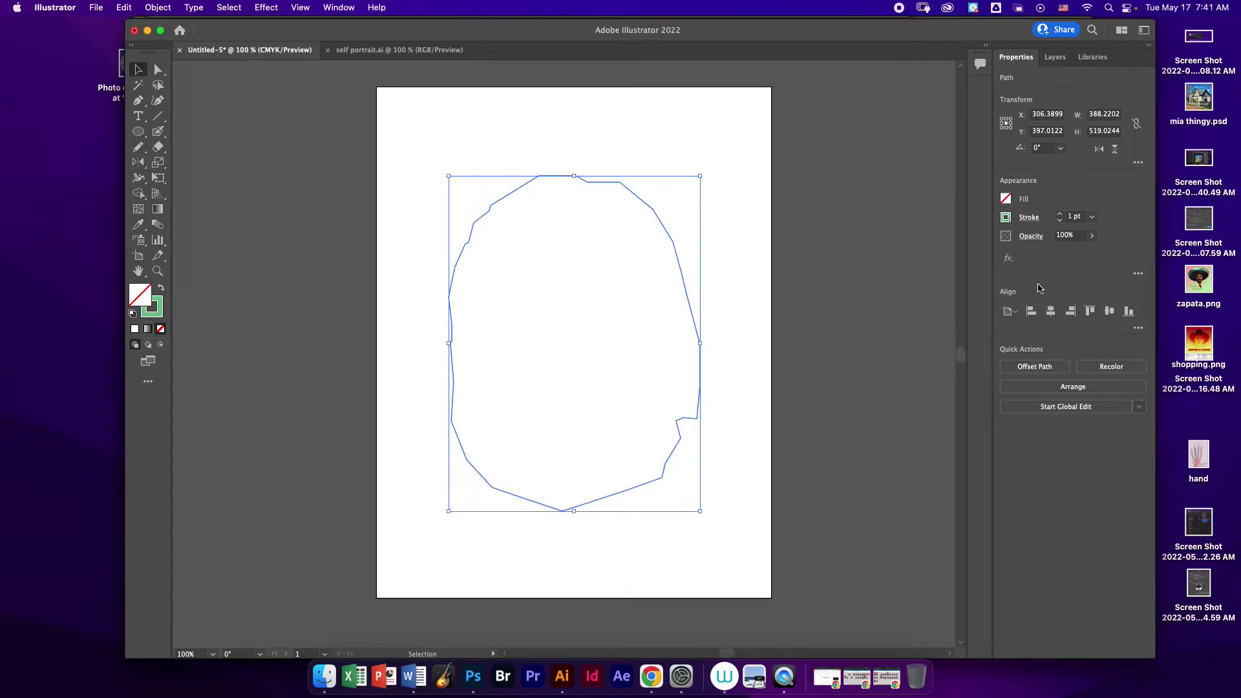
- Set the offset outline's stroke weight to 0.25 pt and deselect it
left_click(1092, 217)
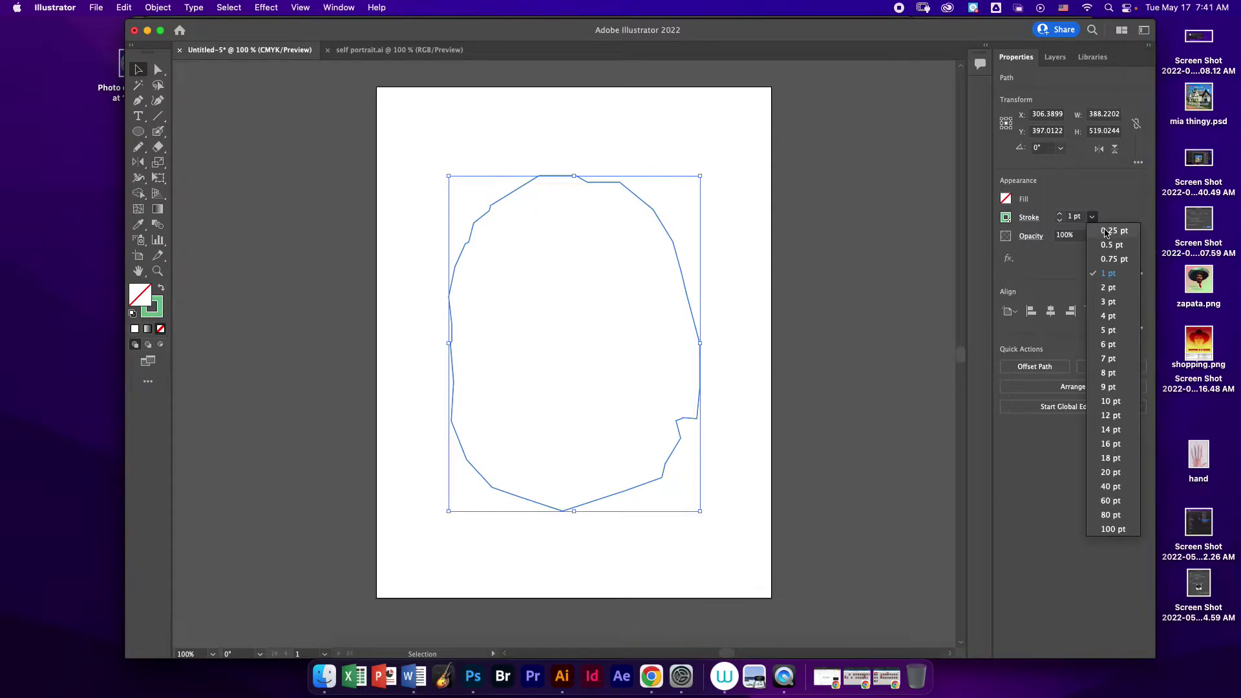
left_click(1106, 232)
left_click(819, 262)
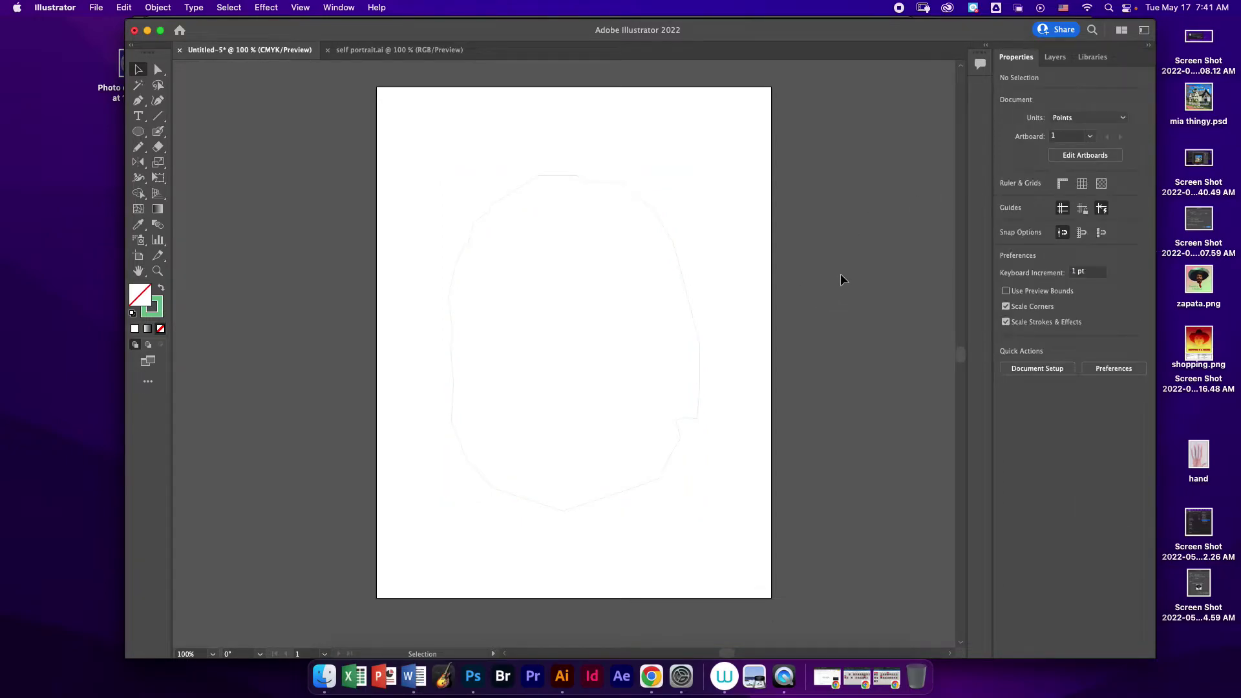
- Rename the offset outline's green spot colour swatch to CutContour
left_click(464, 256)
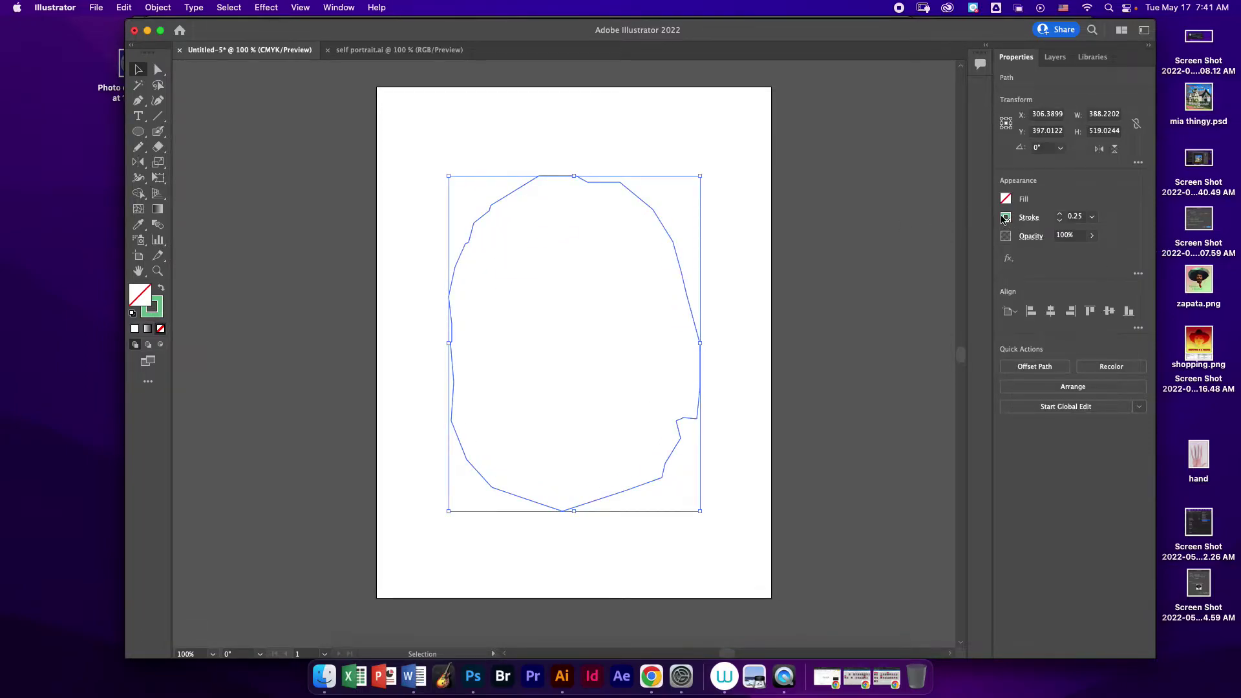
left_click(1005, 218)
double_click(892, 265)
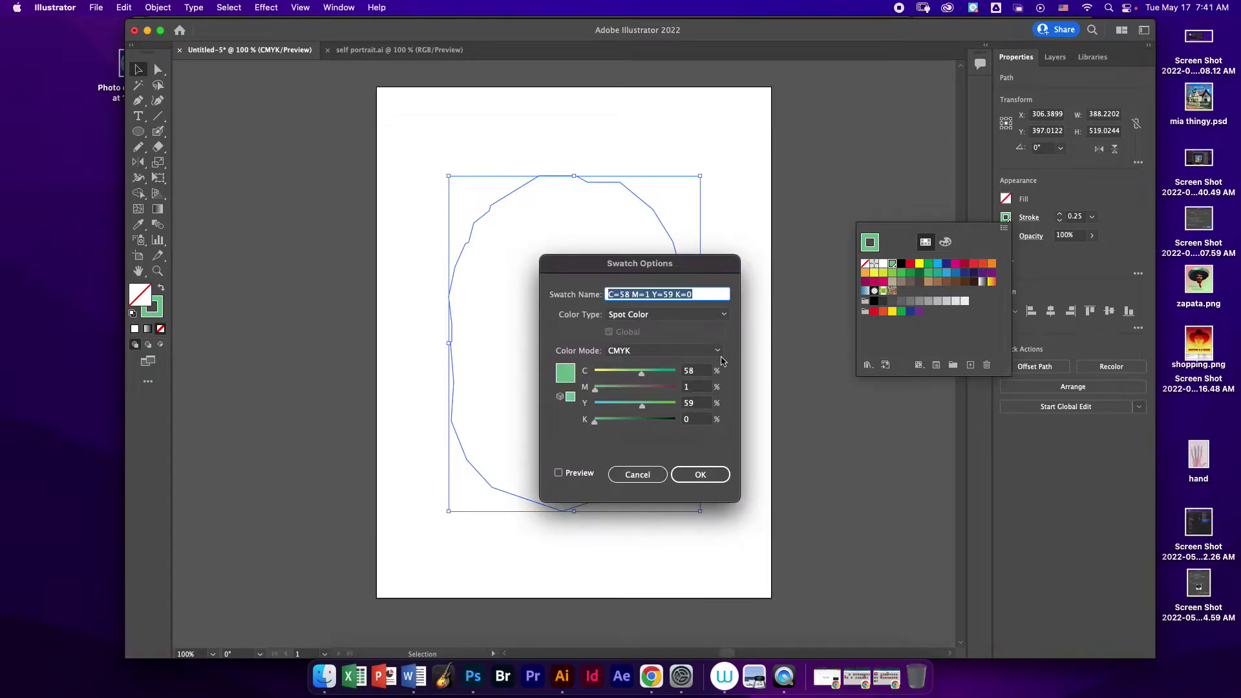
type("CutContour")
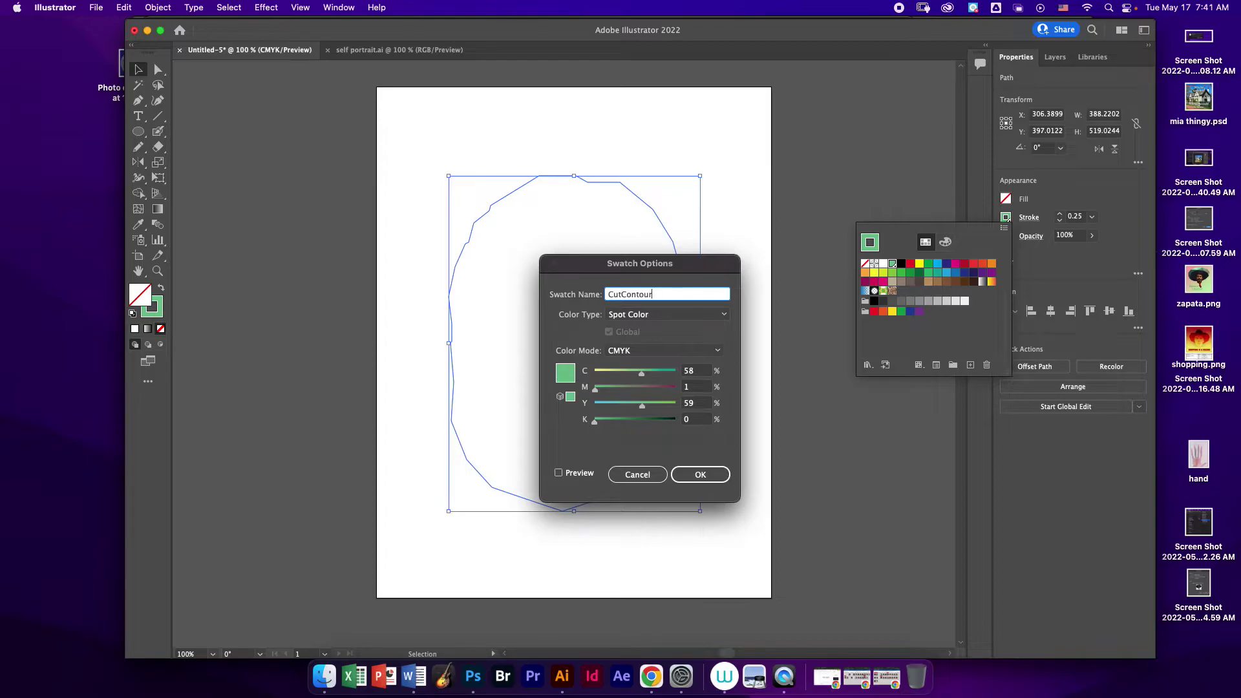
left_click(700, 476)
left_click(733, 356)
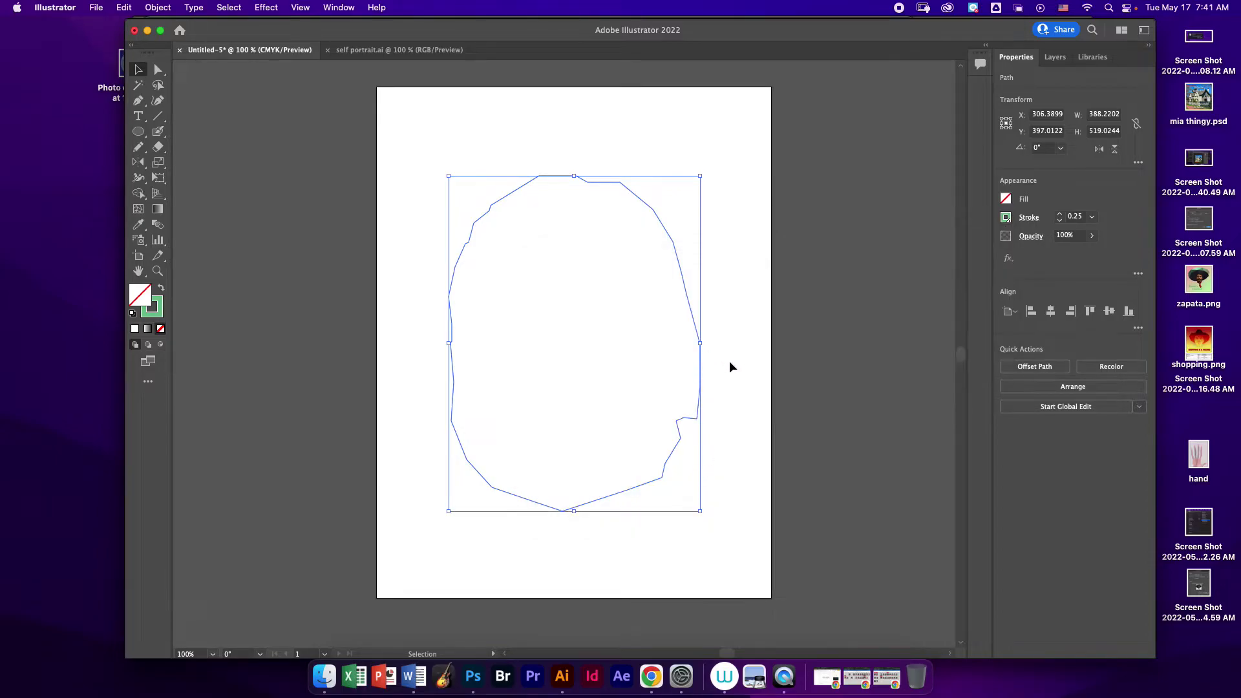
- Show the hidden Layer 1 with the portrait artwork inside the cut line and clear the selection
left_click(1055, 57)
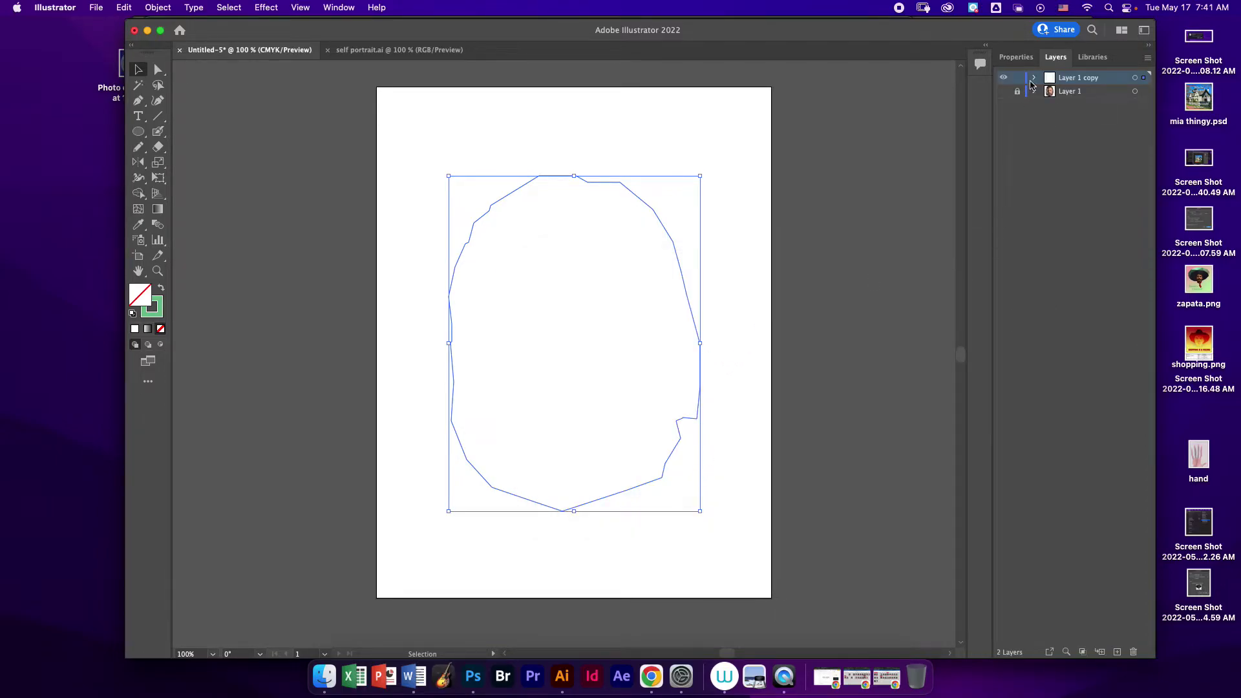
left_click(1003, 91)
left_click(836, 248)
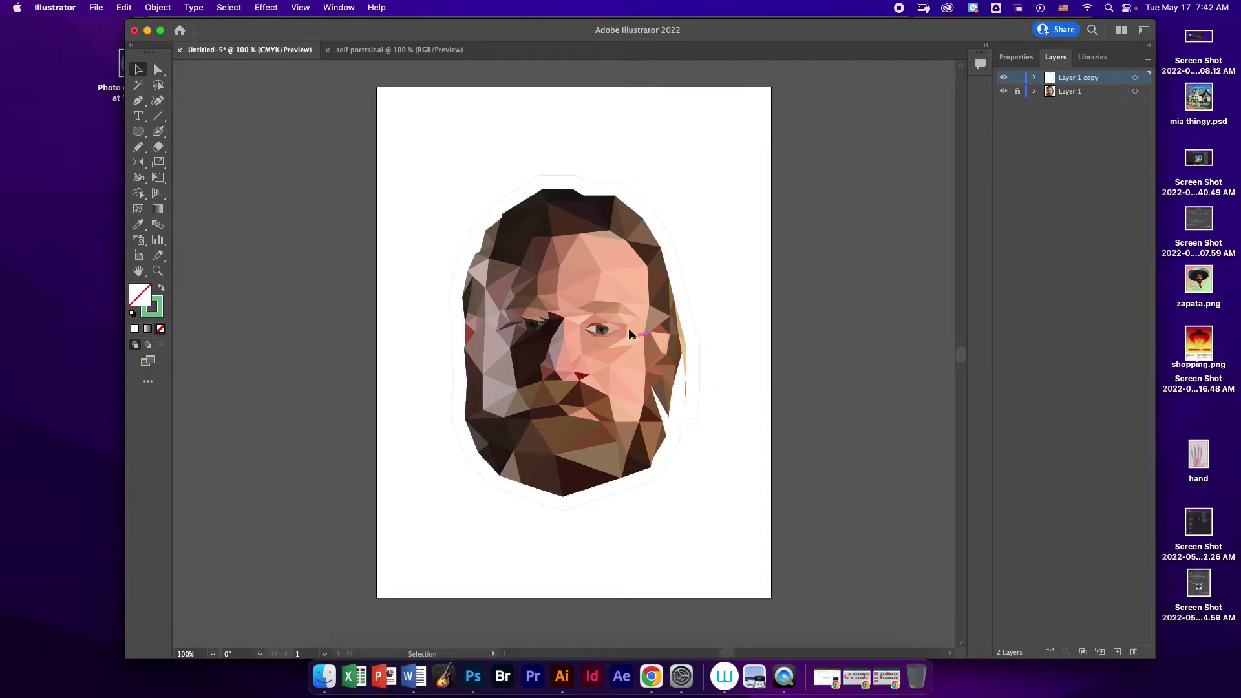
- Simplify the cut line path around the portrait to 12 points and deselect it
left_click(621, 196)
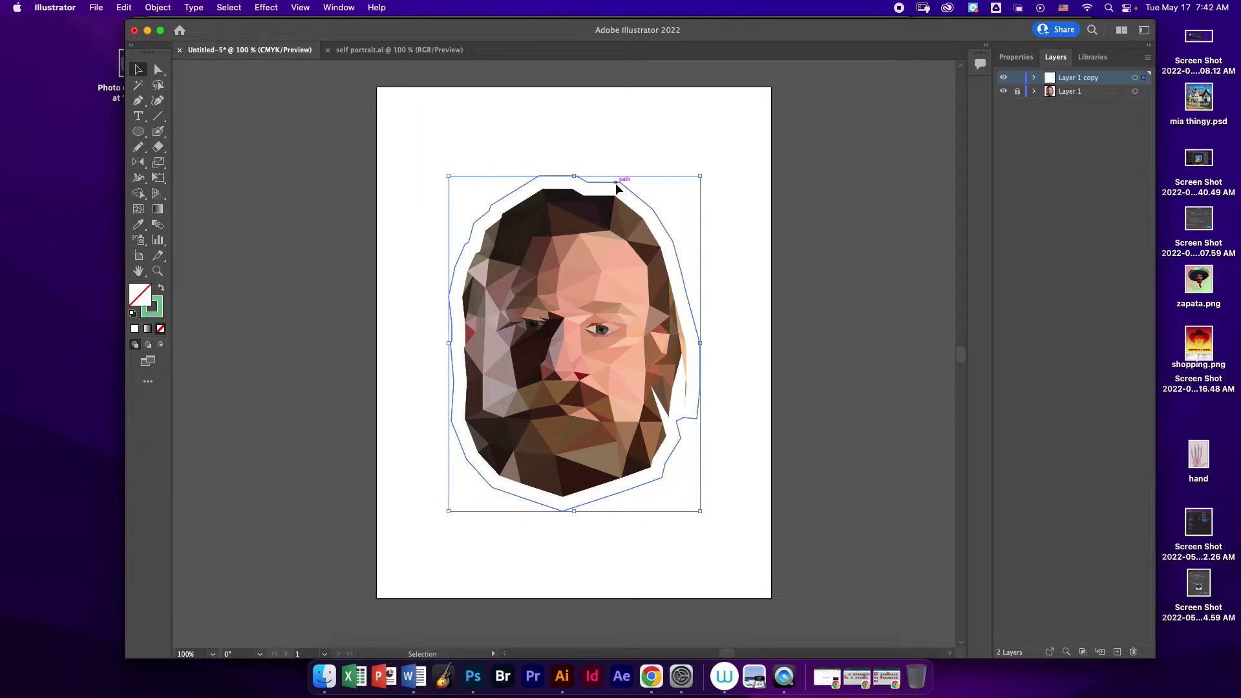
right_click(617, 184)
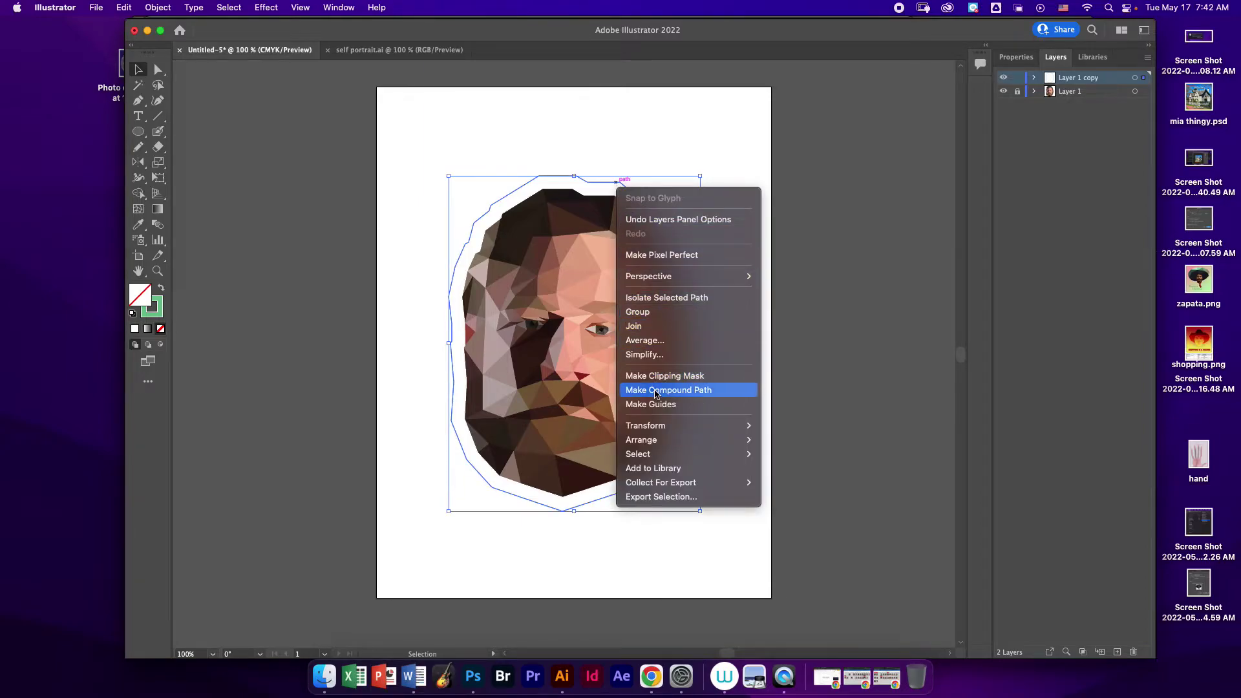
left_click(628, 356)
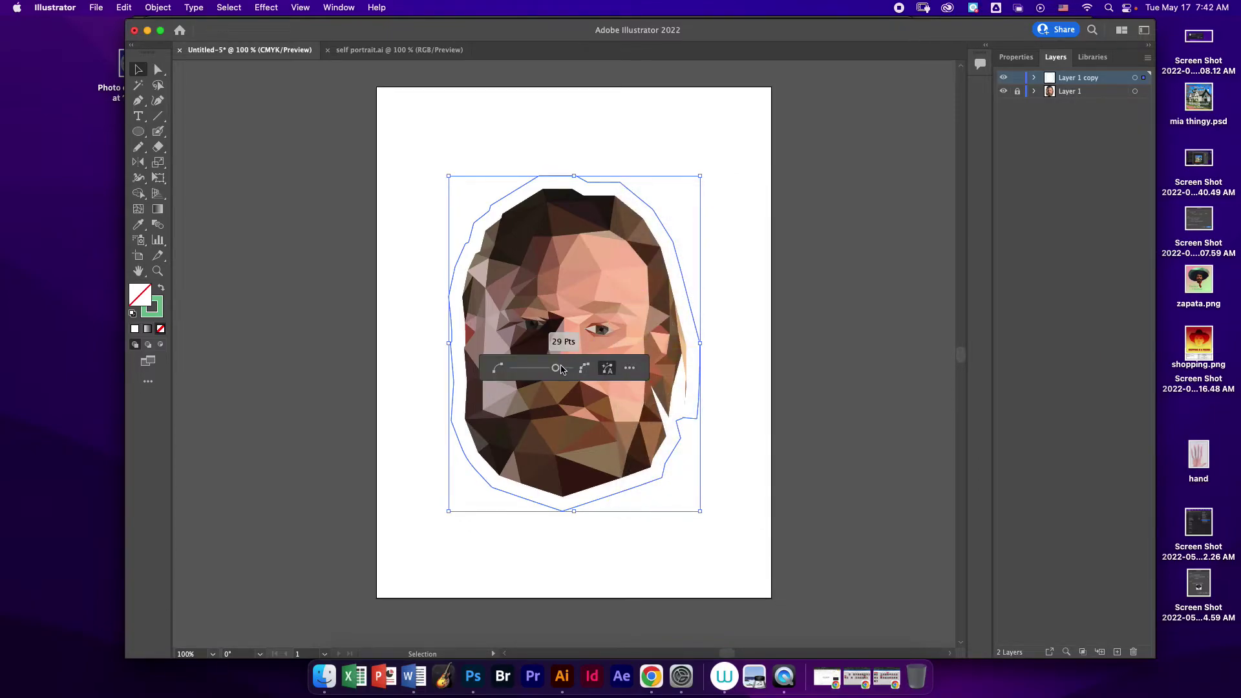
left_click_drag(557, 369, 500, 368)
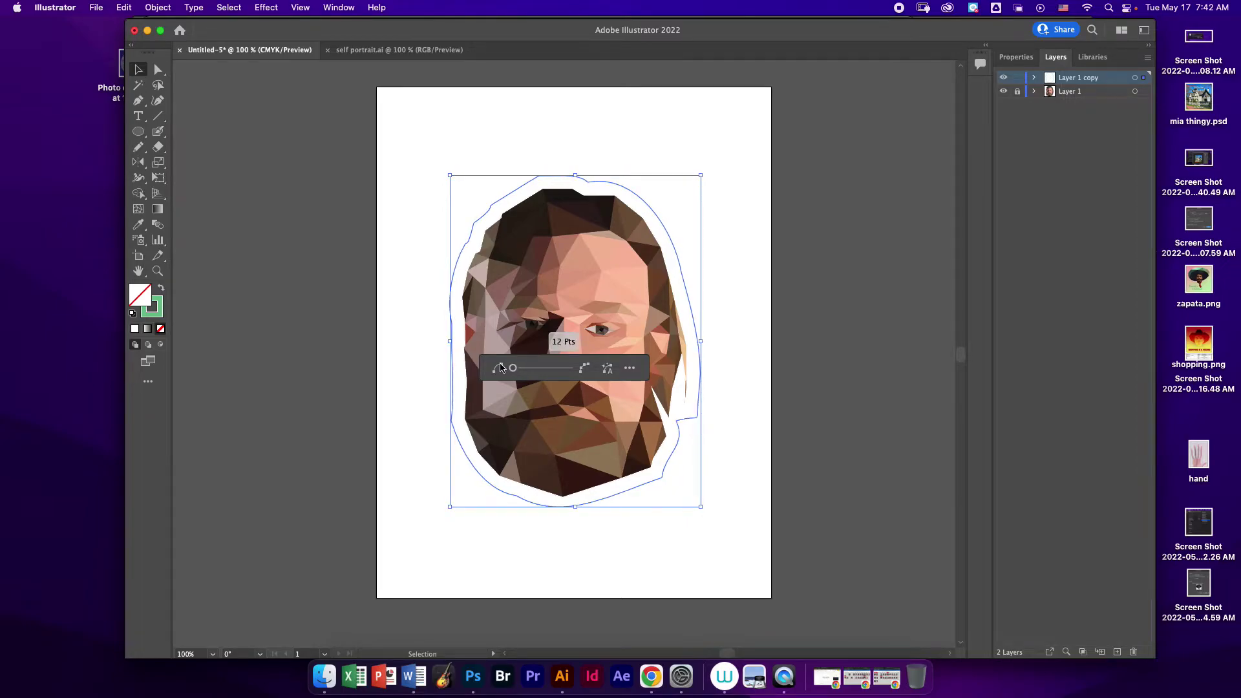
left_click(391, 305)
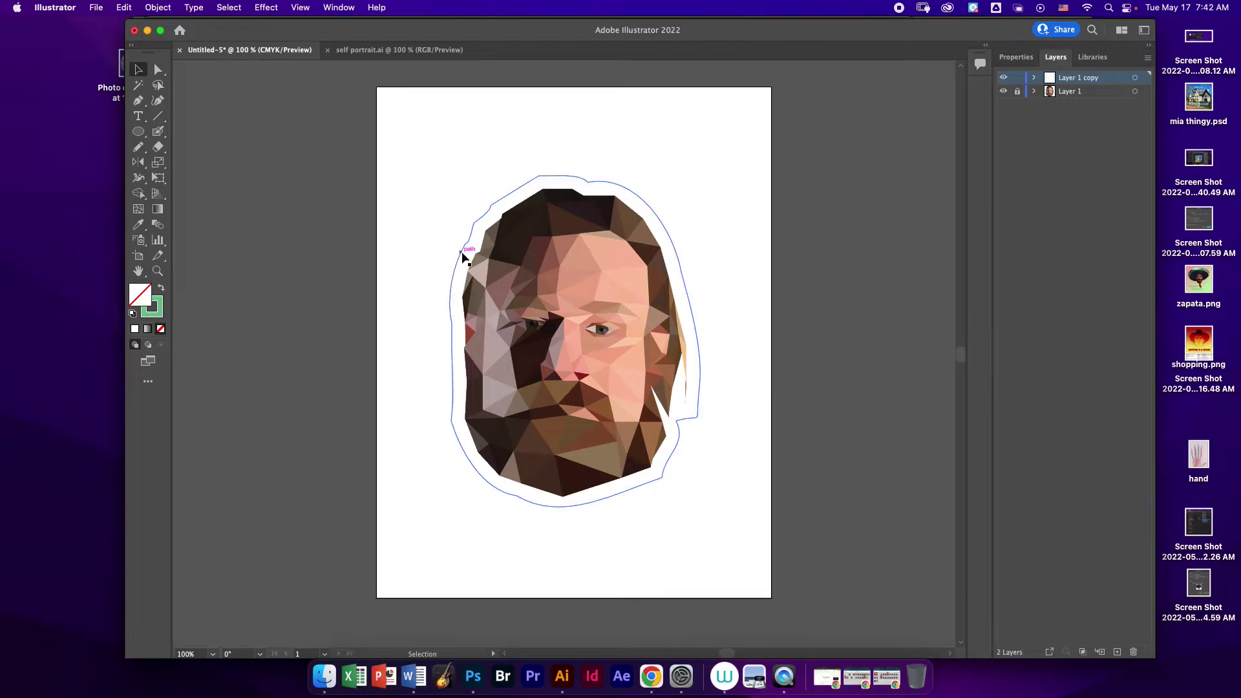
- Delete the two anchor points that form the bump on the upper-left part of the cut line
left_click(138, 100)
key("v")
left_click(491, 206)
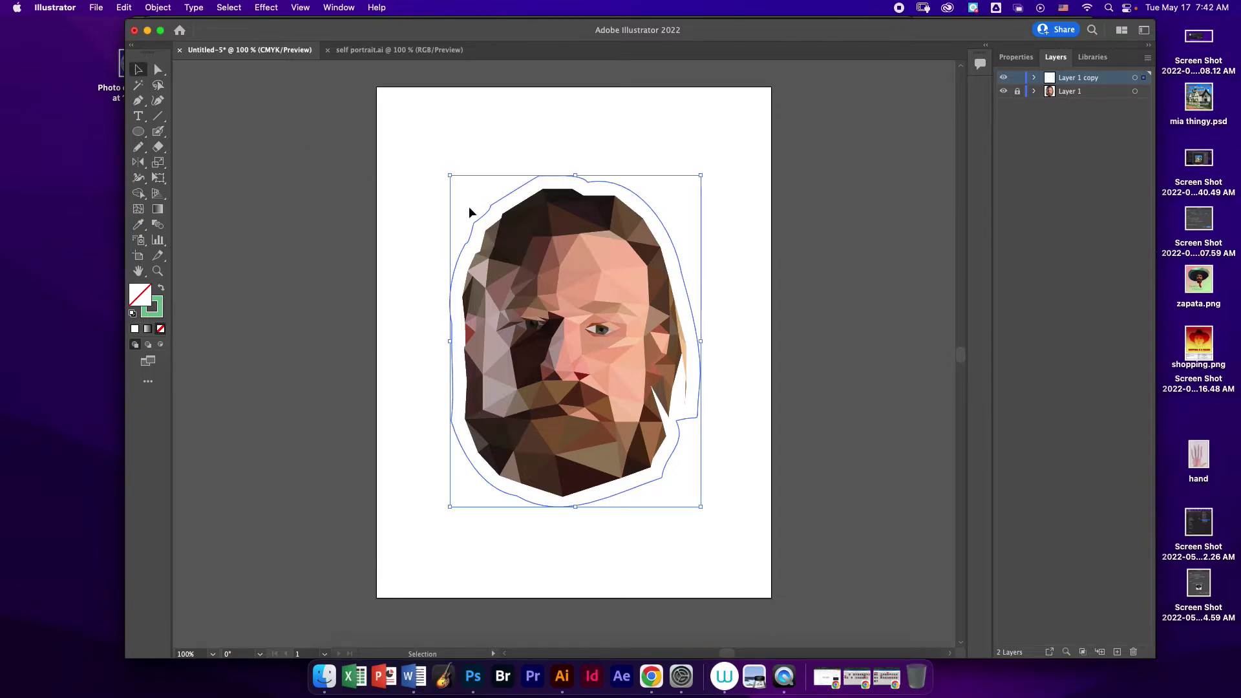
left_click(138, 100)
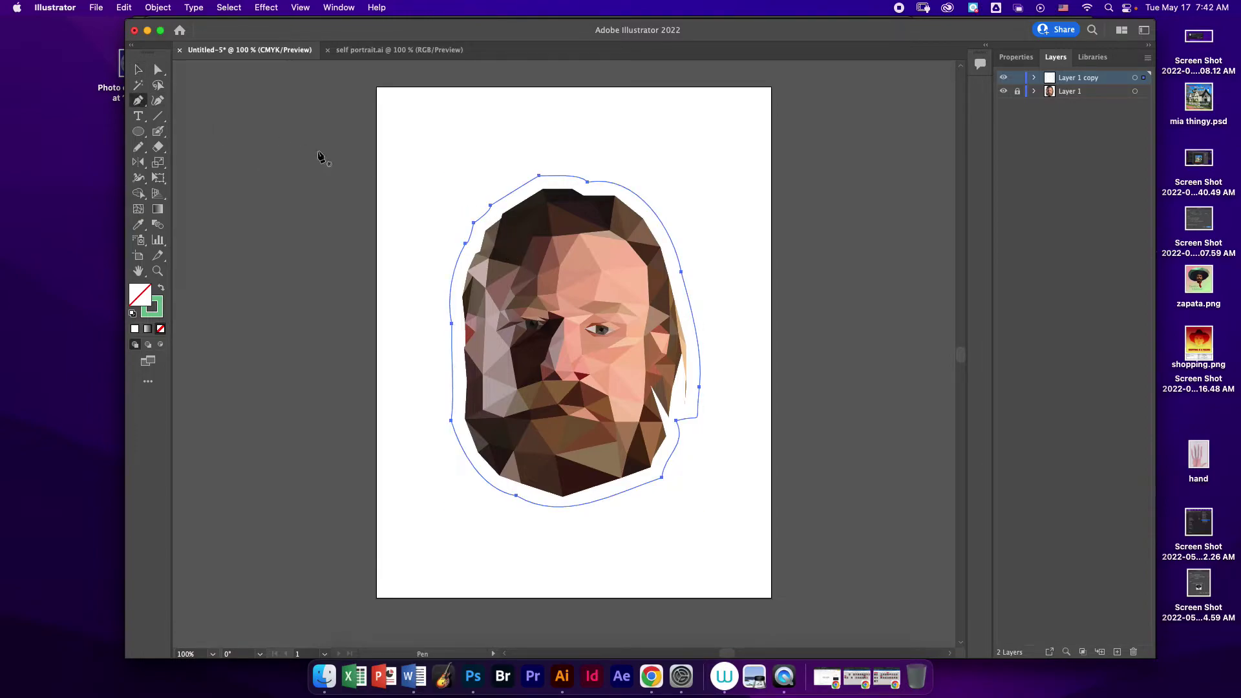
left_click(473, 222)
left_click(491, 205)
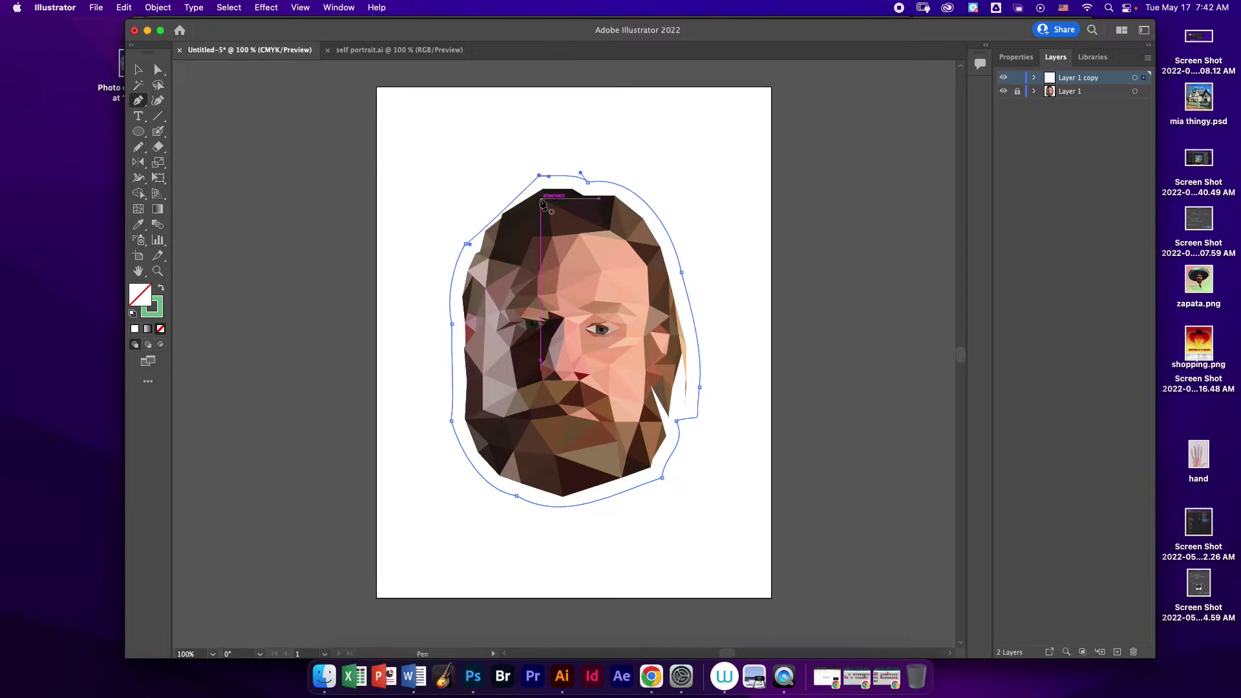
left_click_drag(469, 244, 472, 238)
key("super+z")
- Turn the cut line's upper-left and top corner anchors into smooth curves with the Anchor Point tool
left_click_drag(142, 97, 196, 150)
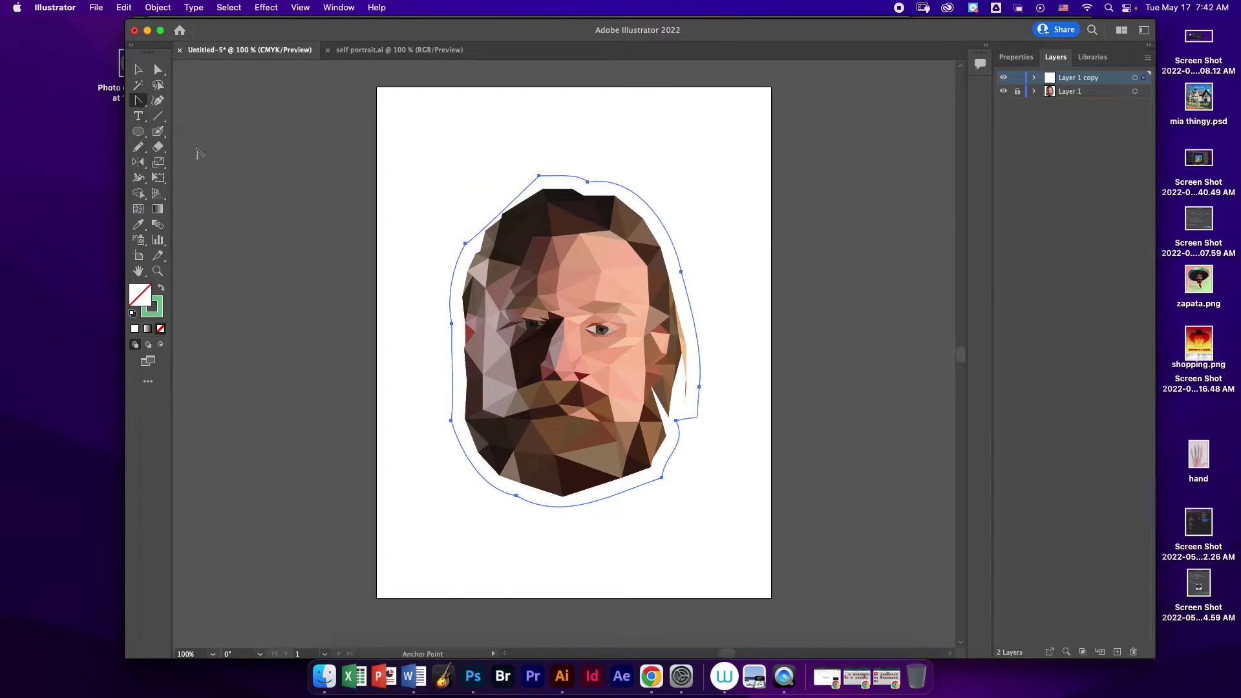
left_click_drag(465, 244, 483, 202)
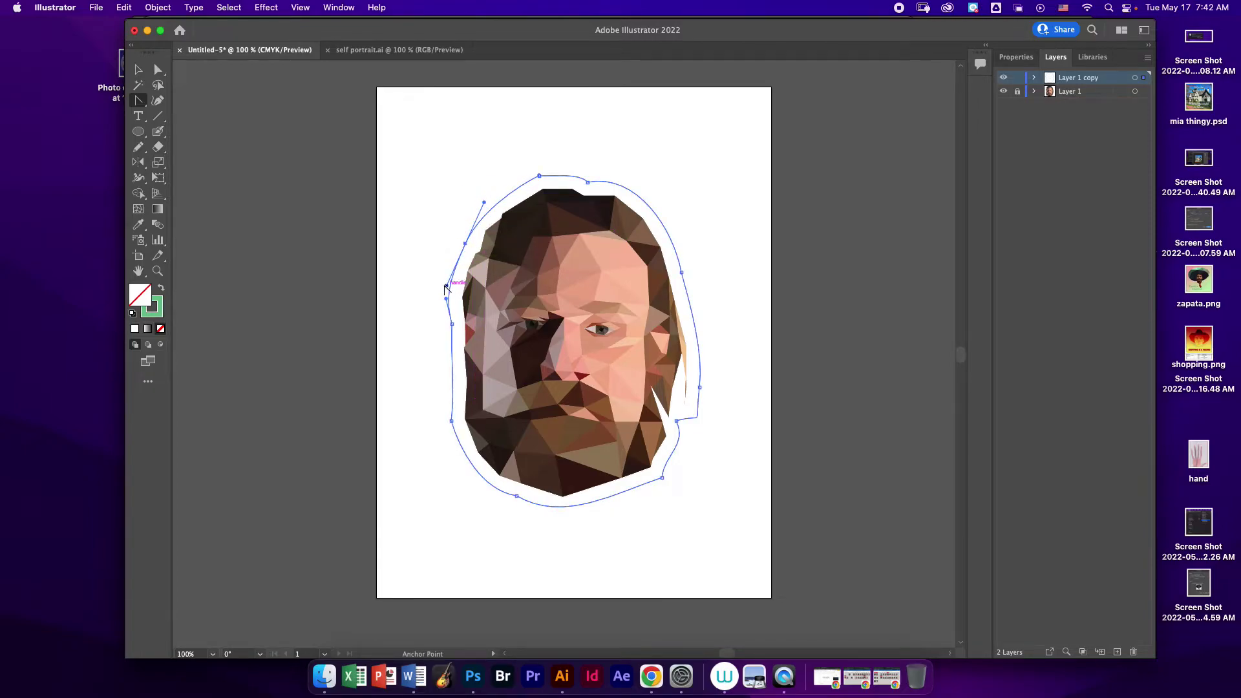
mouse_move(447, 286)
left_mouse_down()
mouse_move(437, 279)
mouse_move(452, 279)
left_mouse_up()
left_click_drag(539, 176, 569, 171)
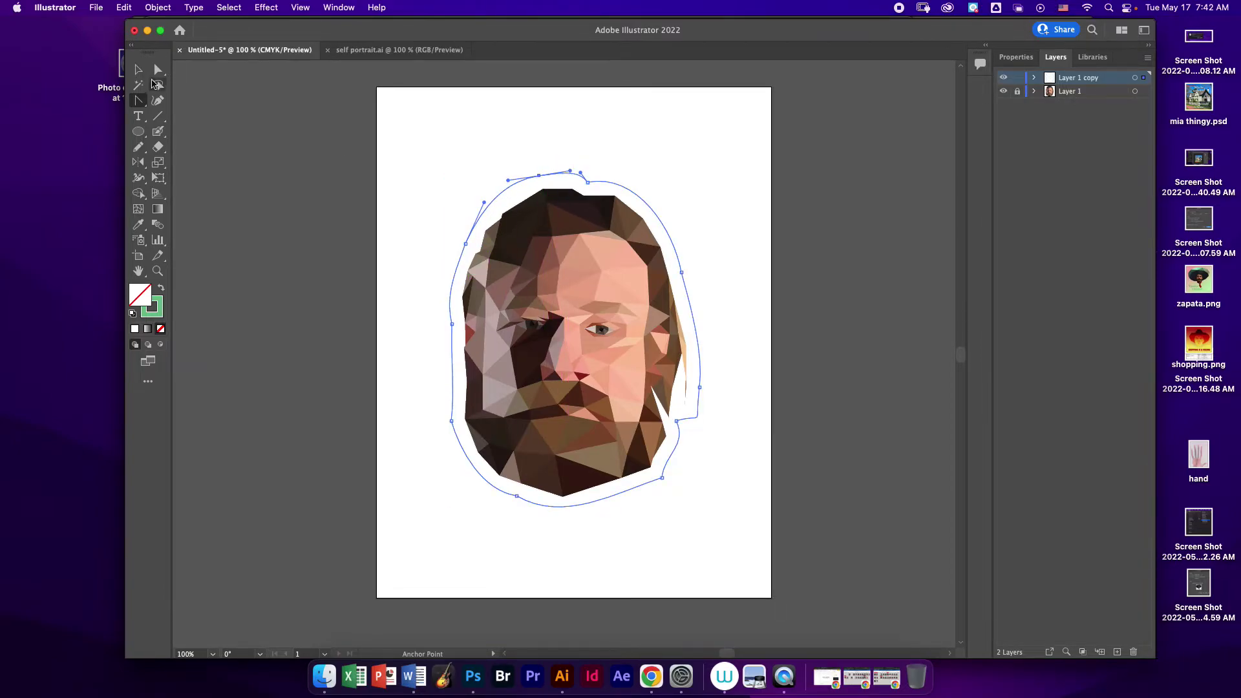
left_click(141, 71)
left_click(415, 139)
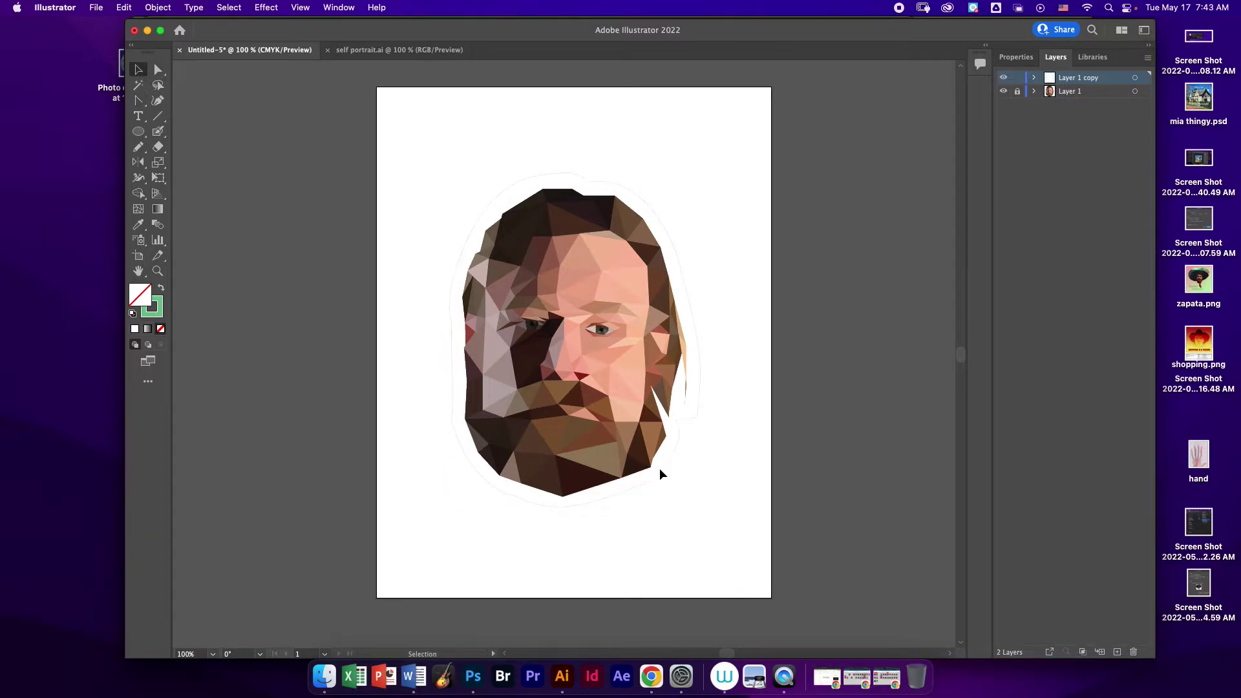
scroll(659, 473, "left", 2)
scroll(659, 474, "down", 1)
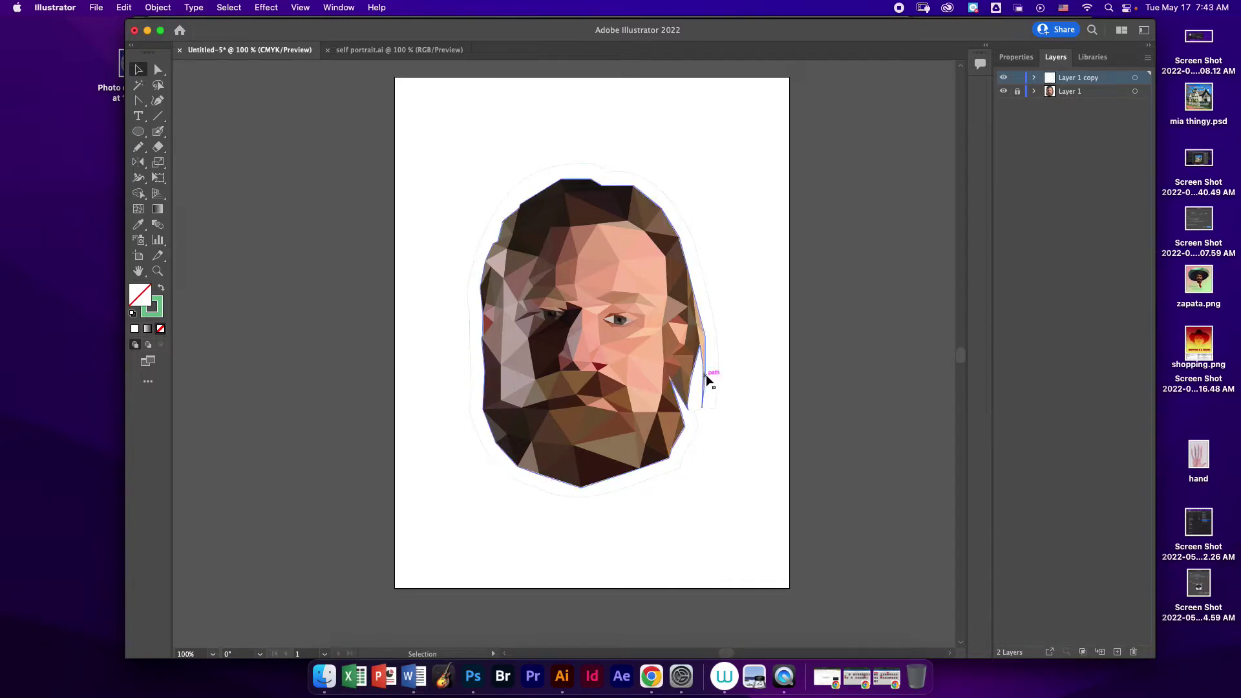
scroll(642, 404, "right", 3)
scroll(642, 405, "up", 2)
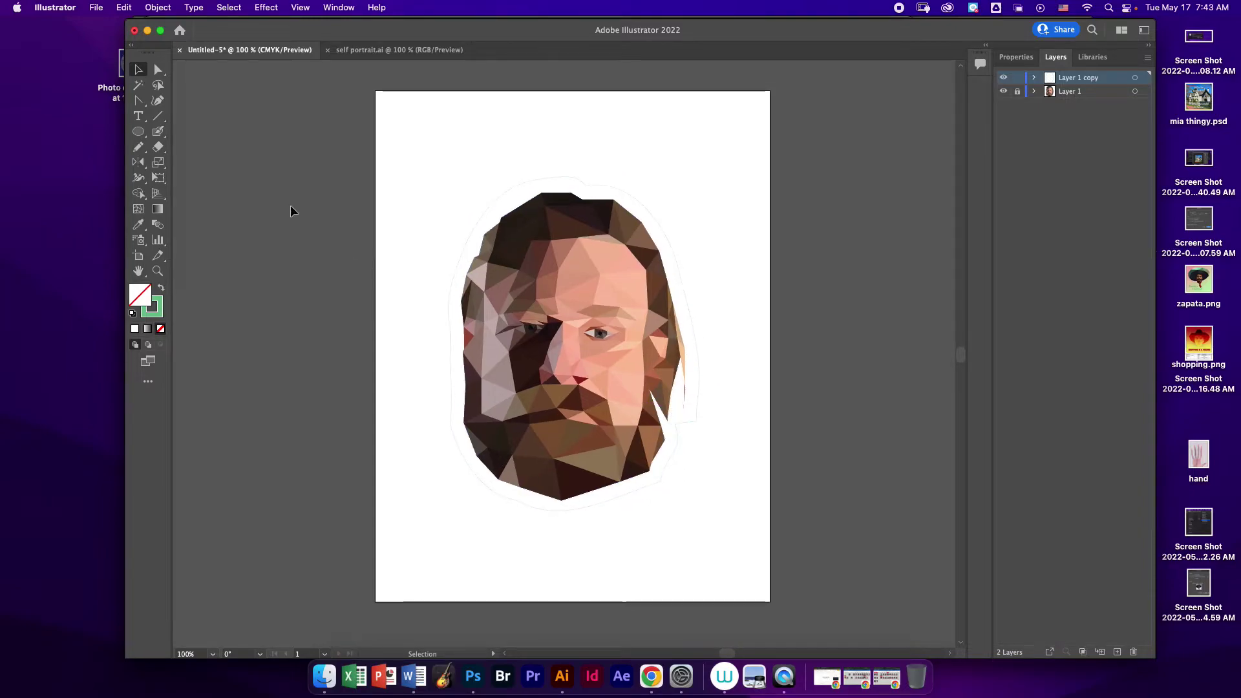
- Save the document on the computer as Untitled-5 in the Downloads folder, in Adobe PDF format
left_click(99, 6)
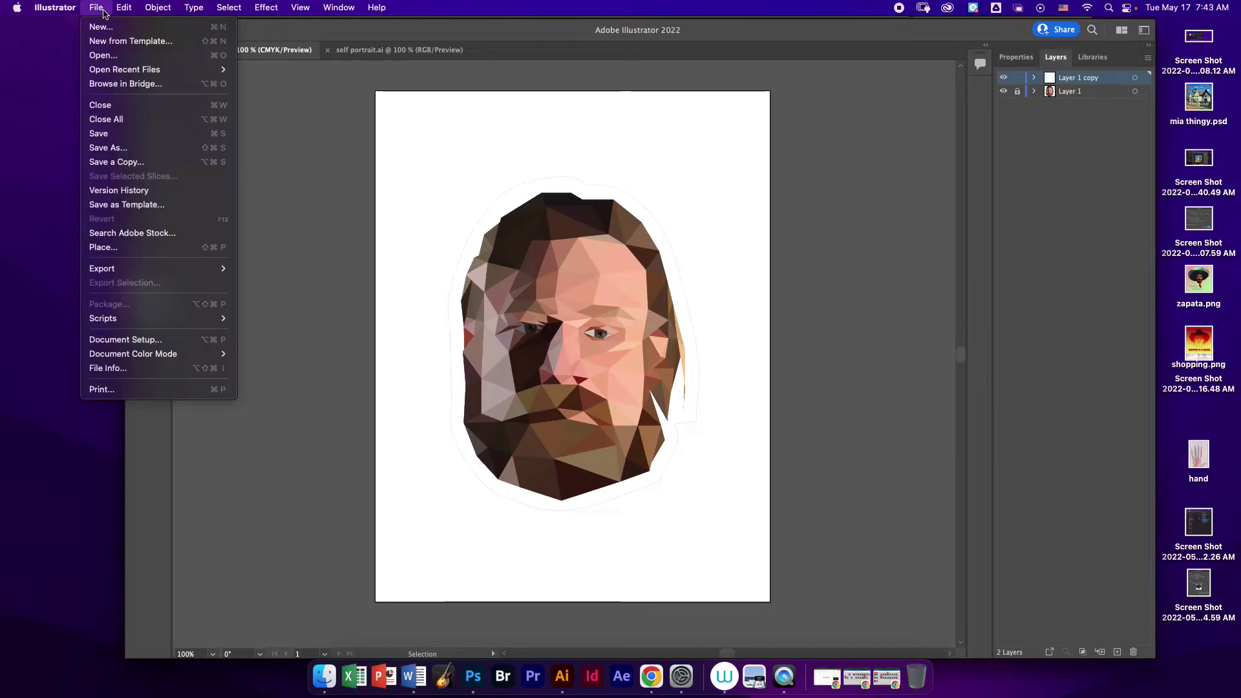
left_click(114, 148)
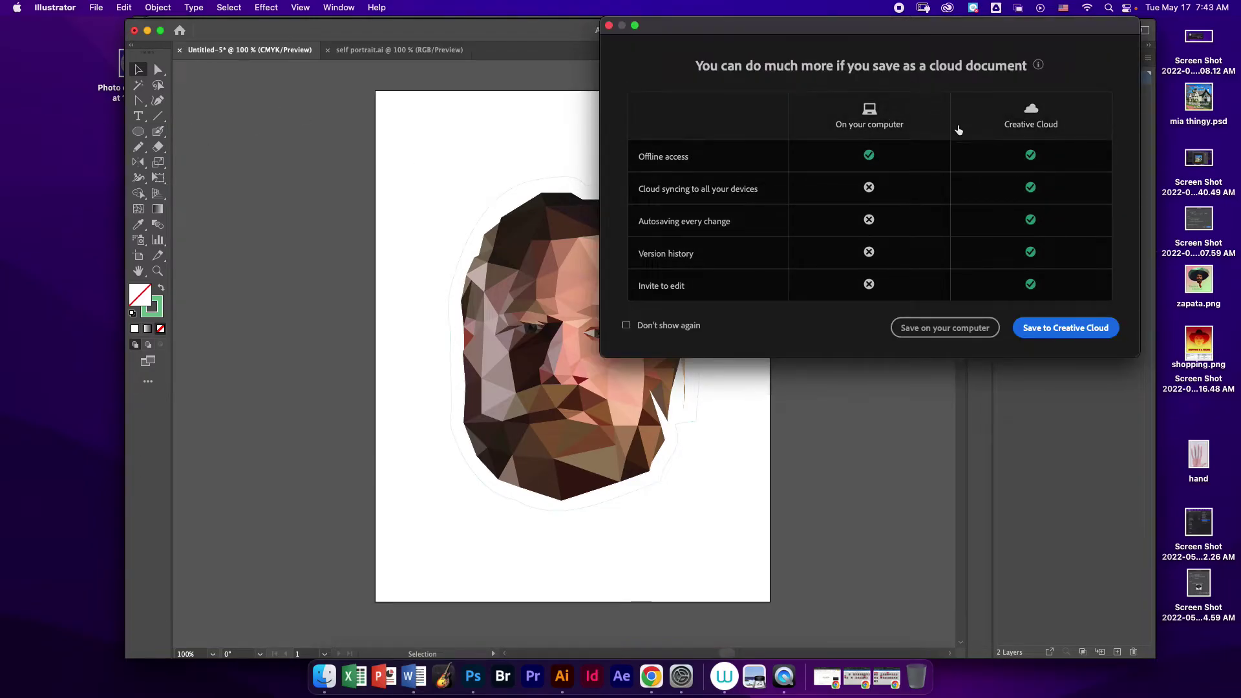
left_click(944, 329)
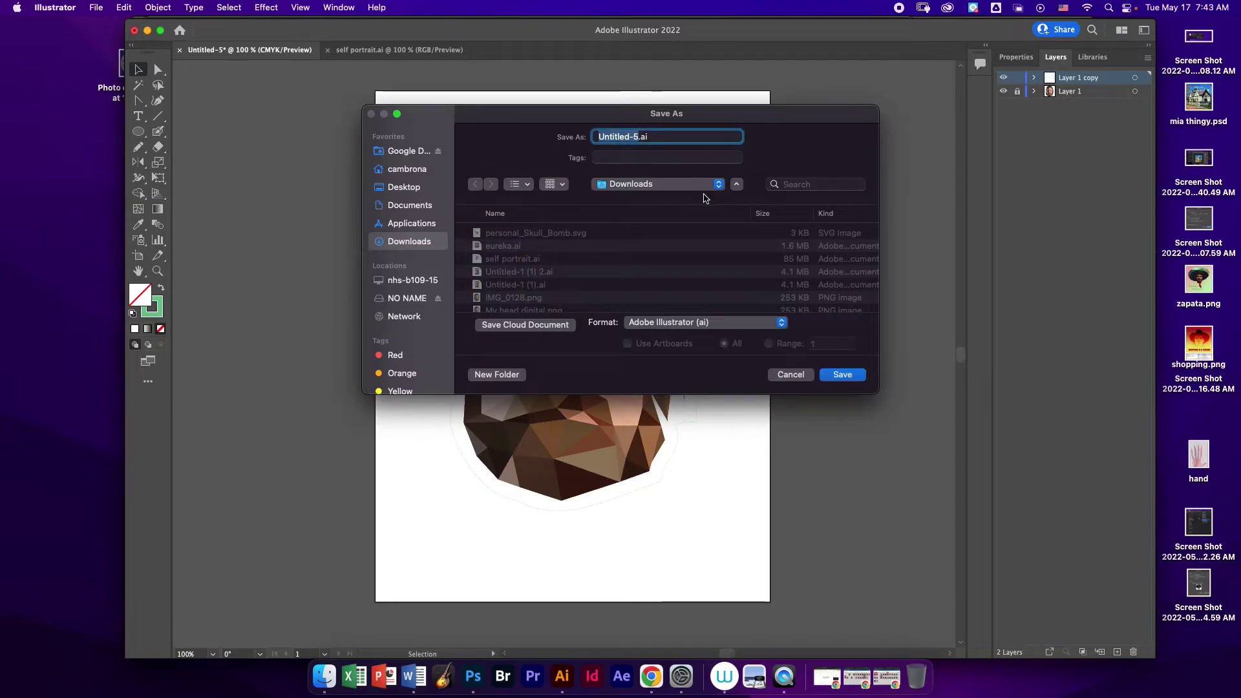
left_click(703, 325)
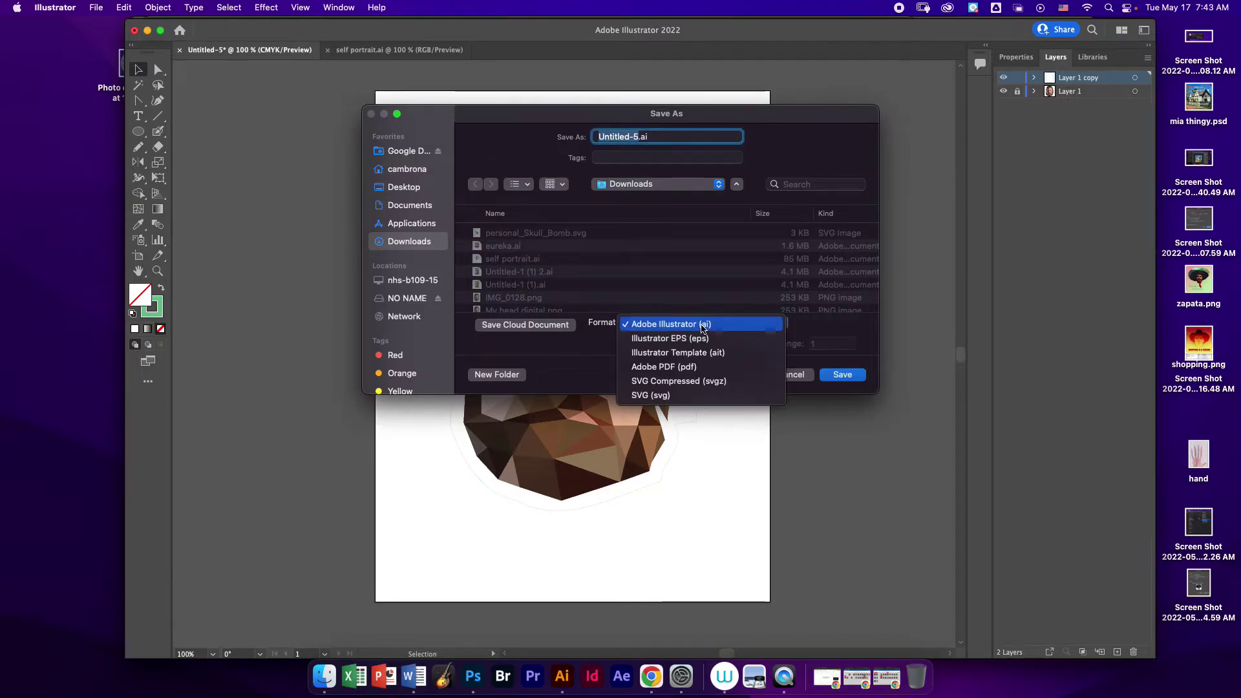
left_click(689, 367)
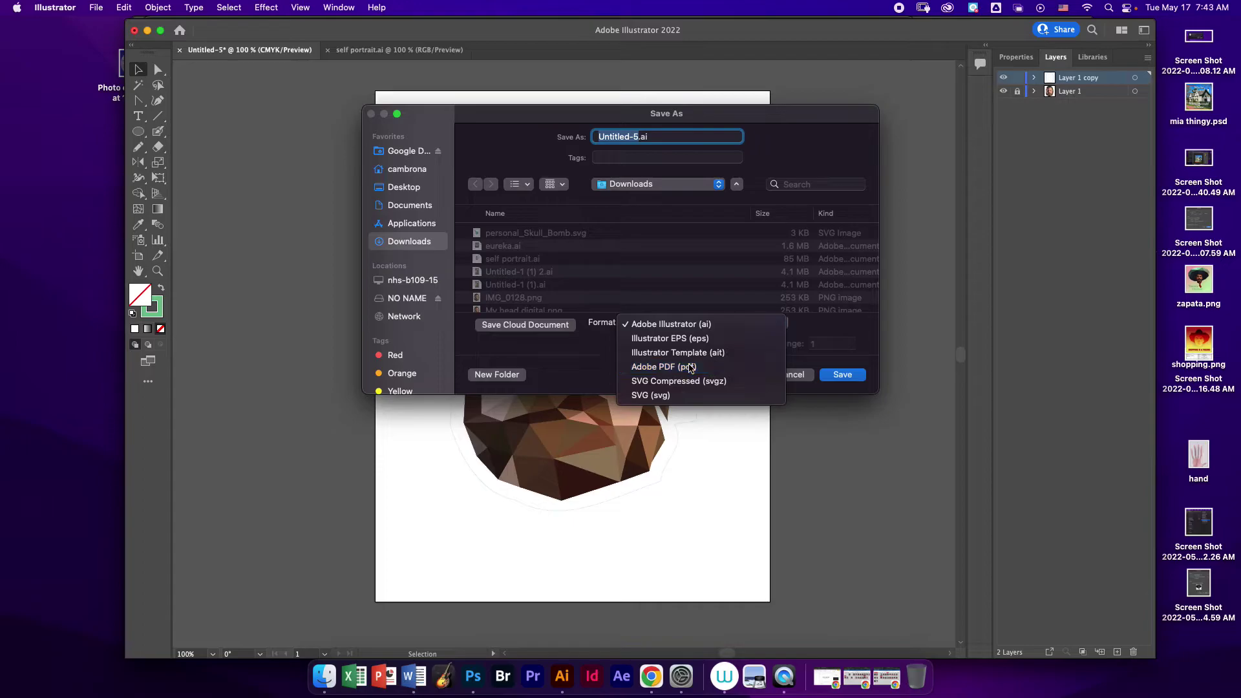
left_click(834, 376)
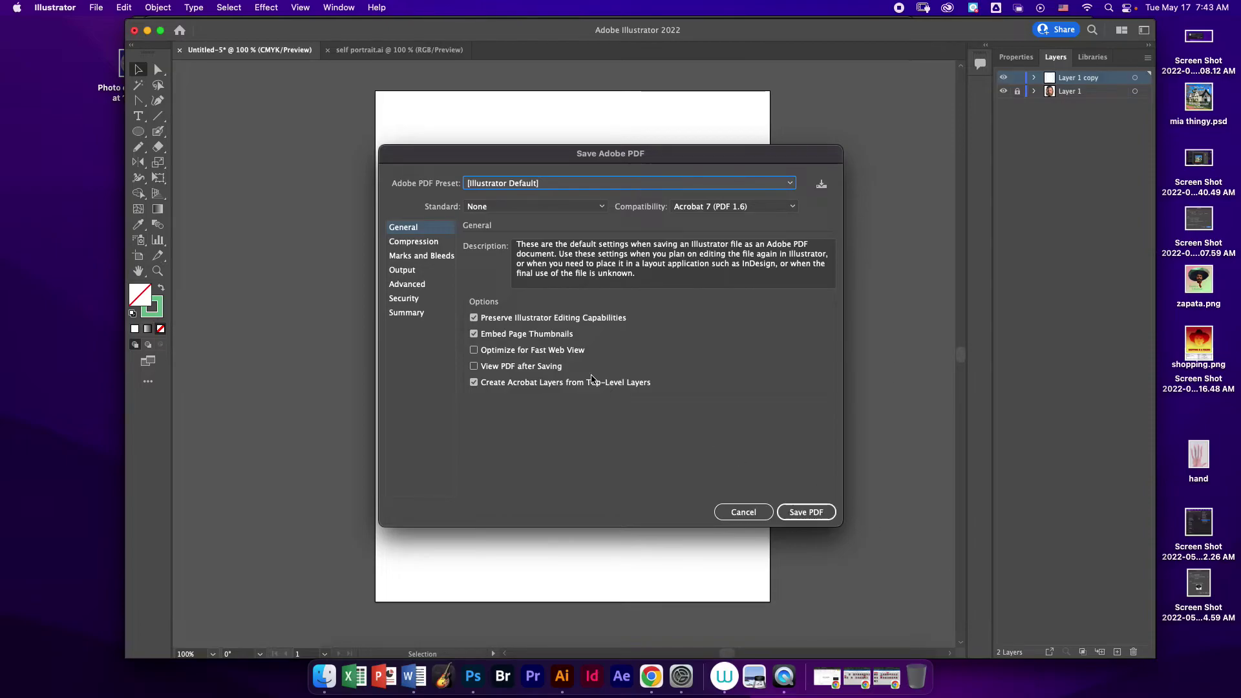
- Enable all printer's marks in the PDF options and save the PDF
left_click(435, 259)
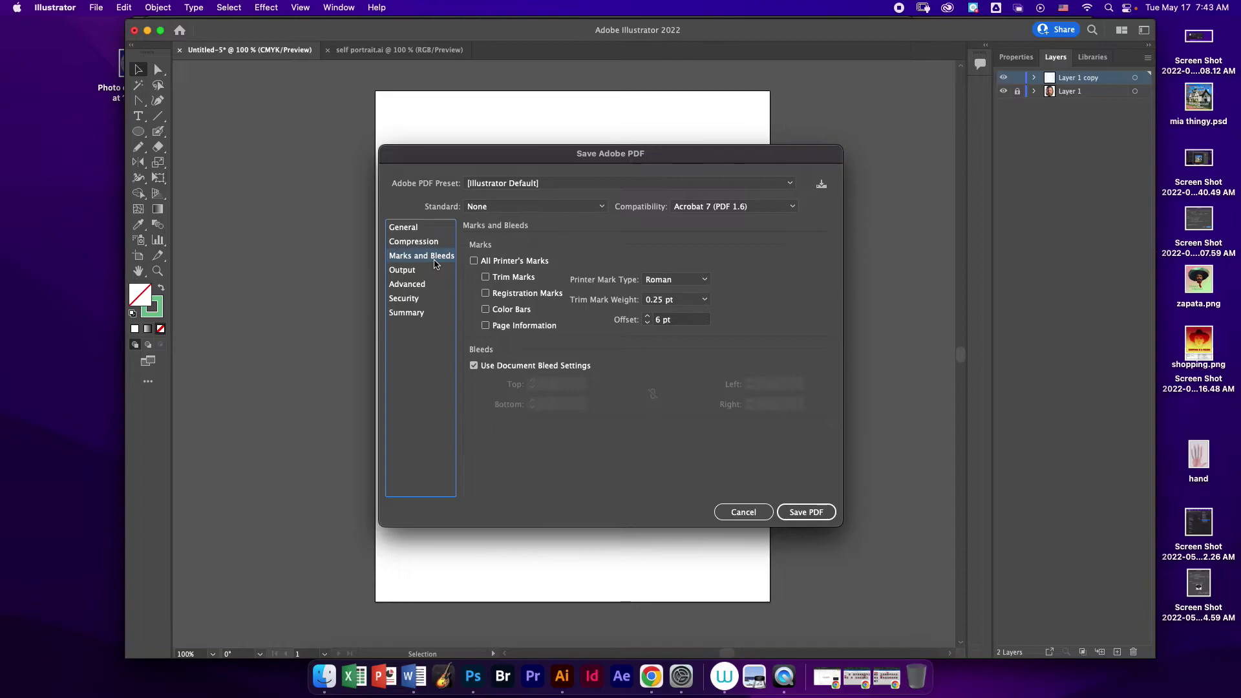
left_click(474, 261)
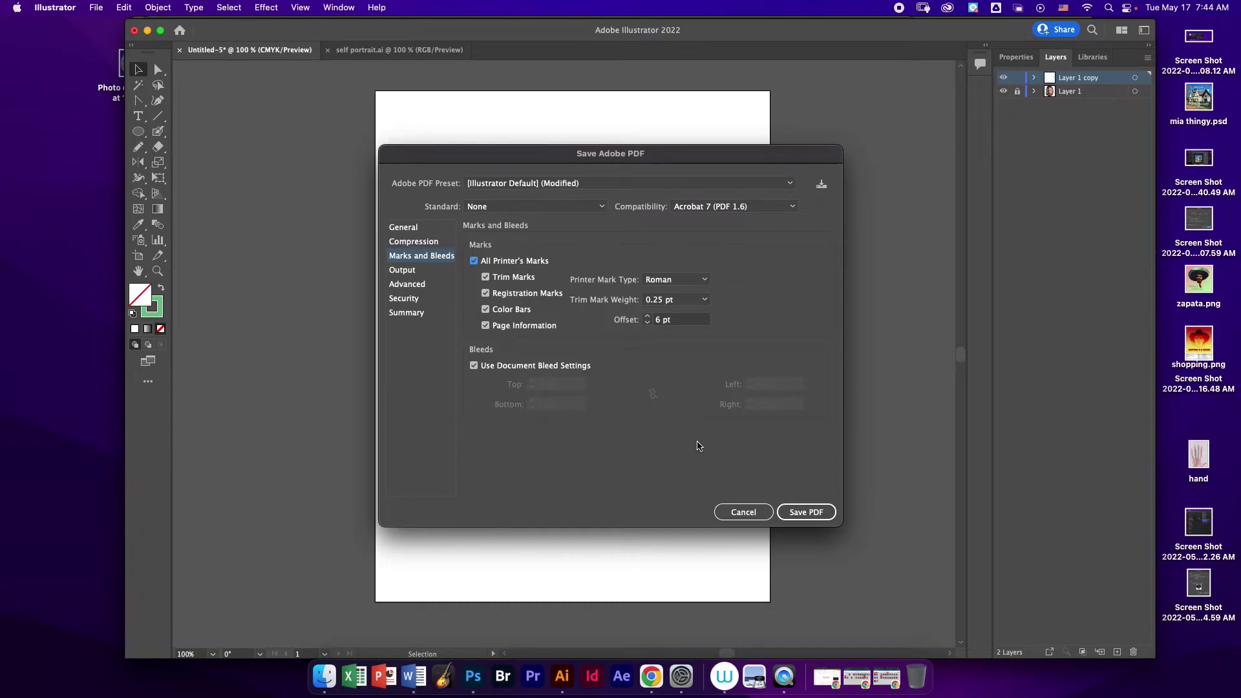
left_click(820, 517)
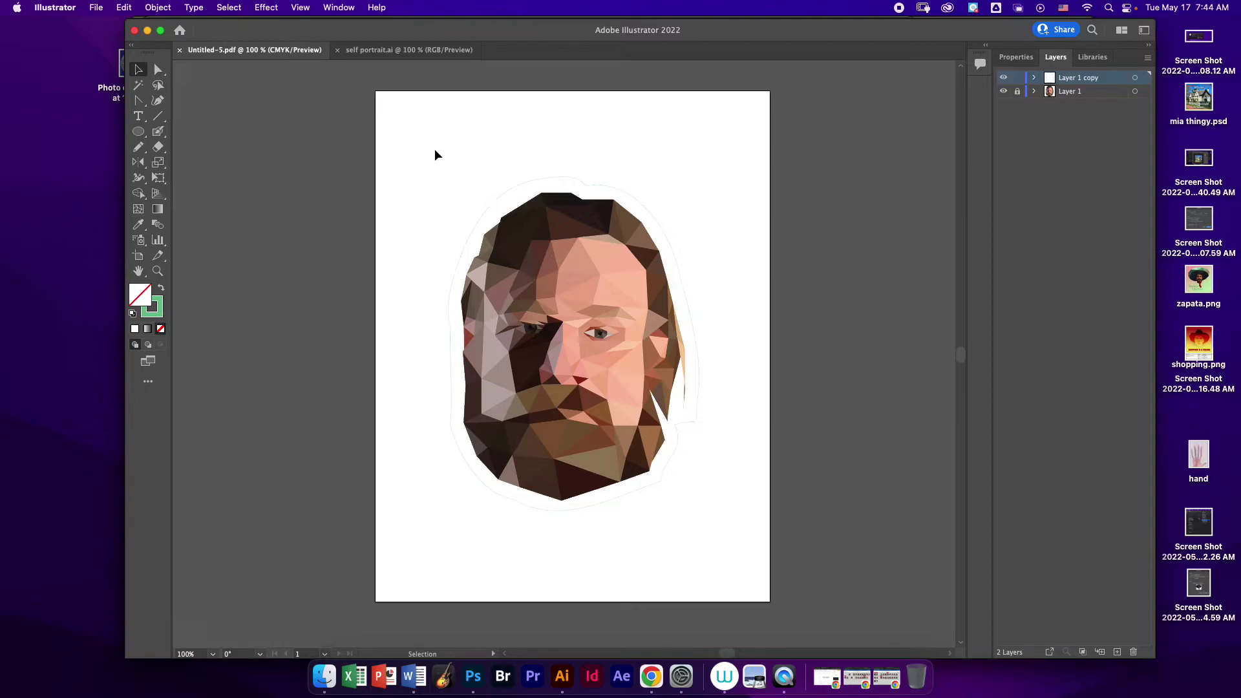
- Delete the cut line and head outline paths around the portrait and unlock Layer 1
left_click_drag(433, 152, 732, 476)
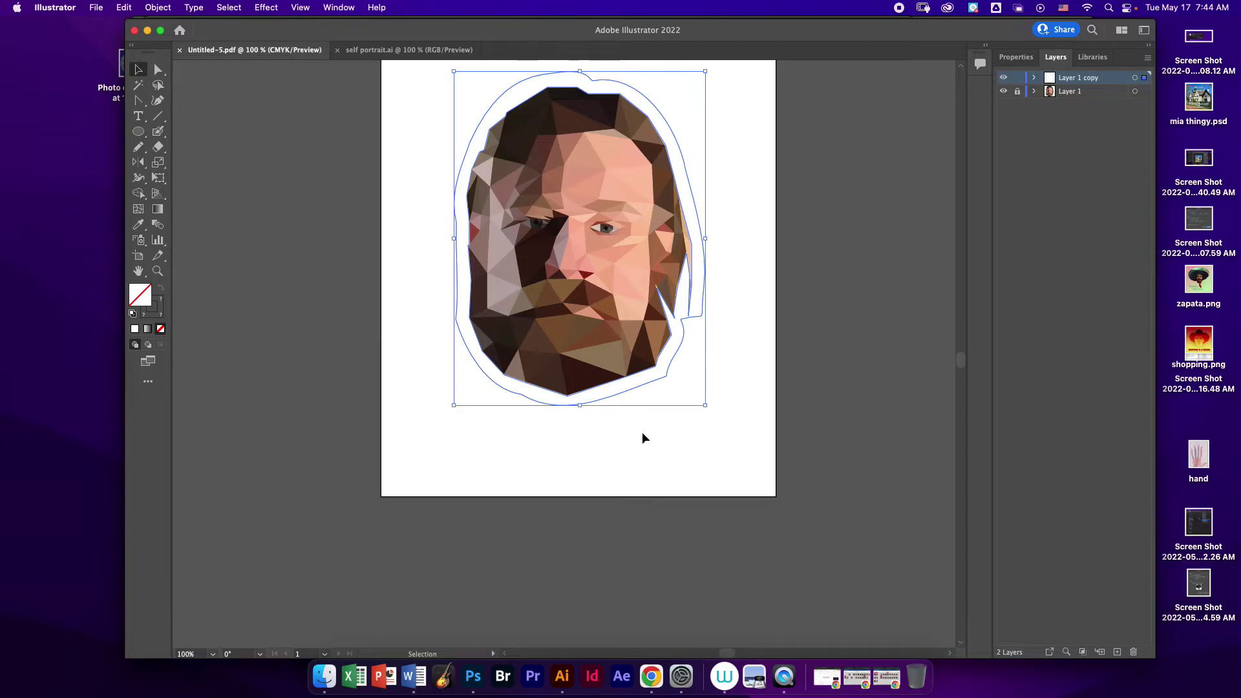
key("Delete")
scroll(451, 180, "up", 3)
scroll(451, 180, "right", 1)
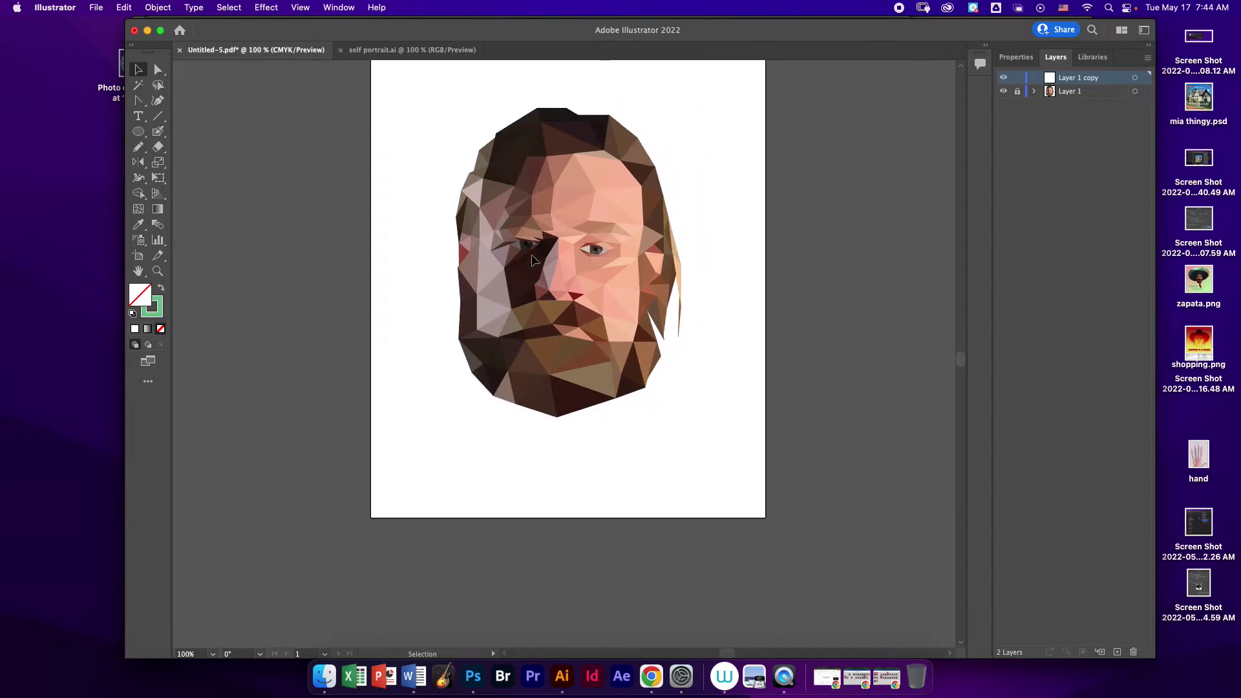
left_click_drag(413, 123, 716, 510)
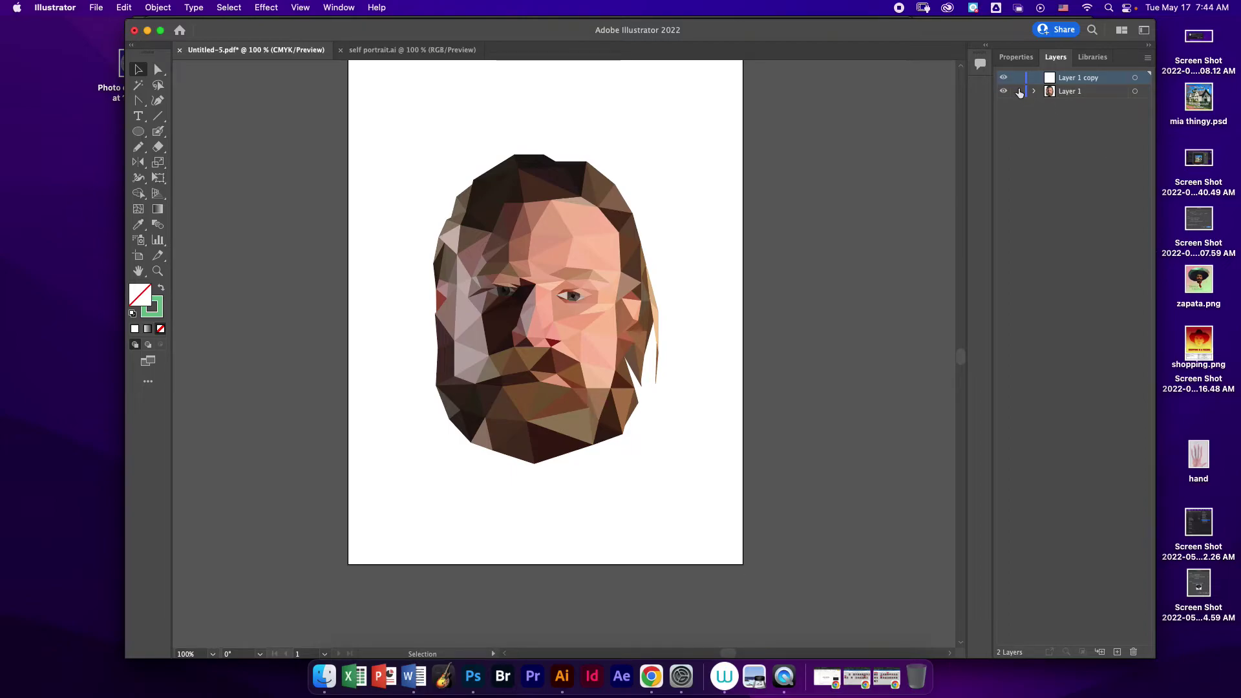
left_click(1052, 93)
- Duplicate Layer 1 copy and Layer 1, and select all four layers
left_click_drag(1064, 85, 1117, 652)
left_click(1080, 113)
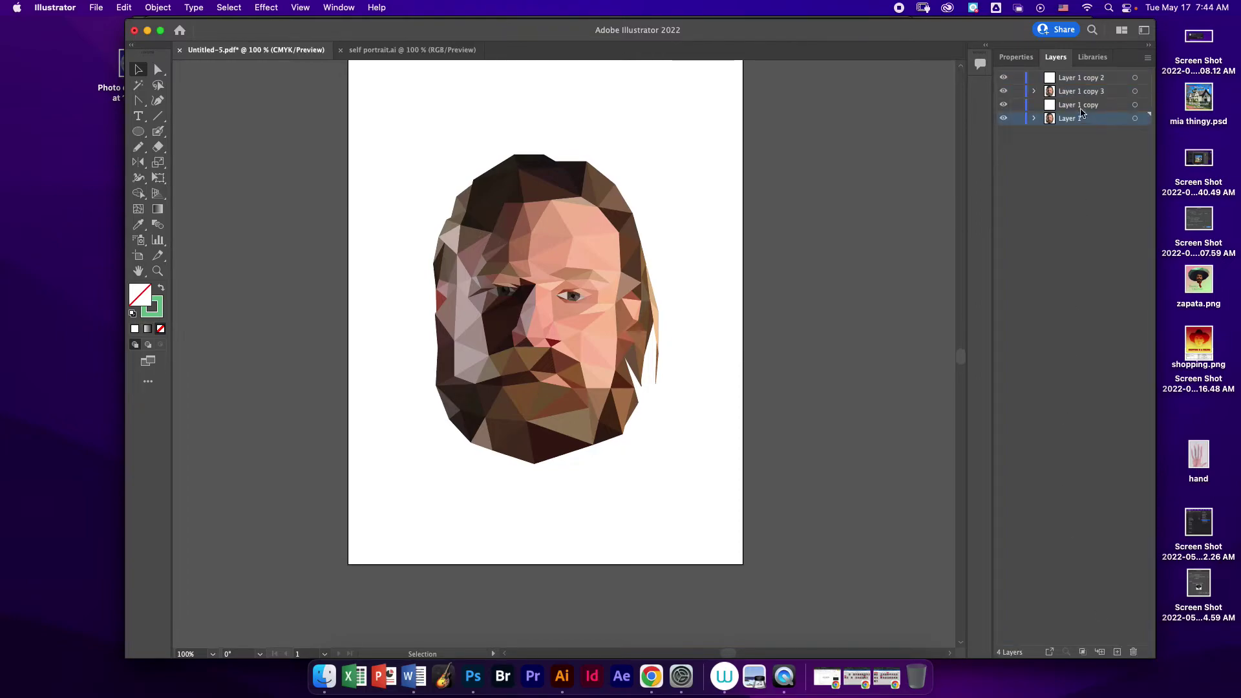
left_click(1078, 78, "shift")
left_click_drag(1080, 90, 1123, 611)
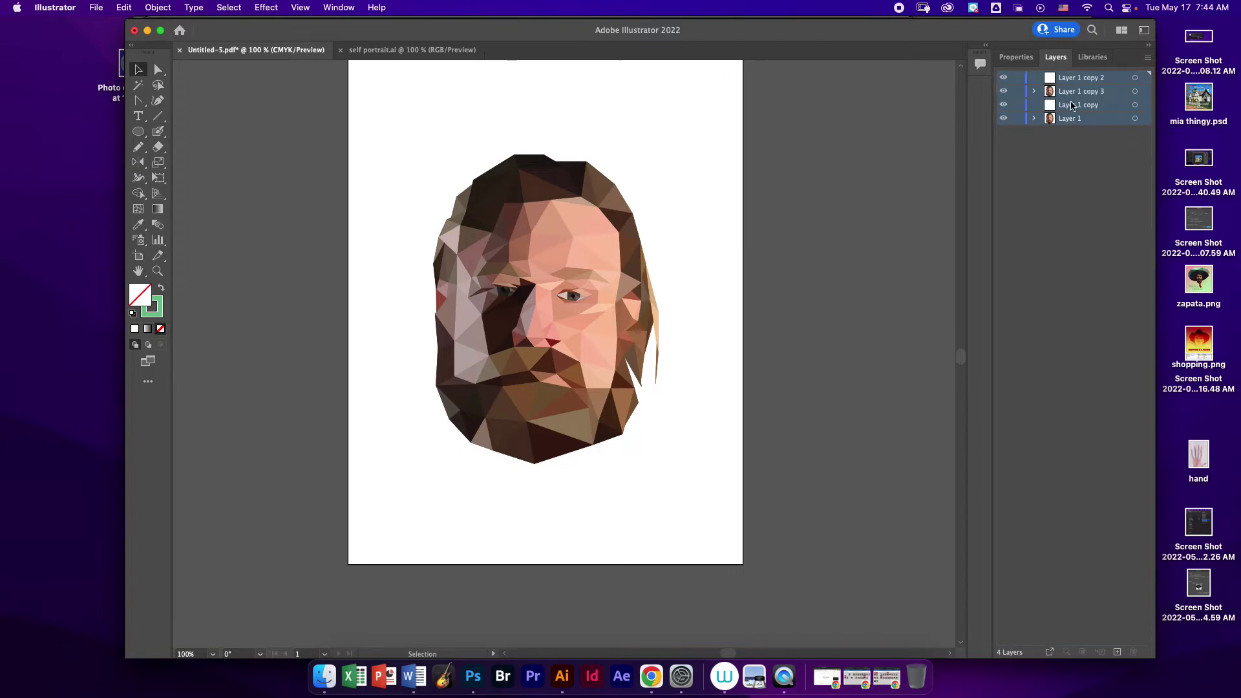
- Delete Layer 1, Layer 1 copy 2 and Layer 1 copy 3, including their artwork
left_click(1071, 120)
left_click(1133, 653)
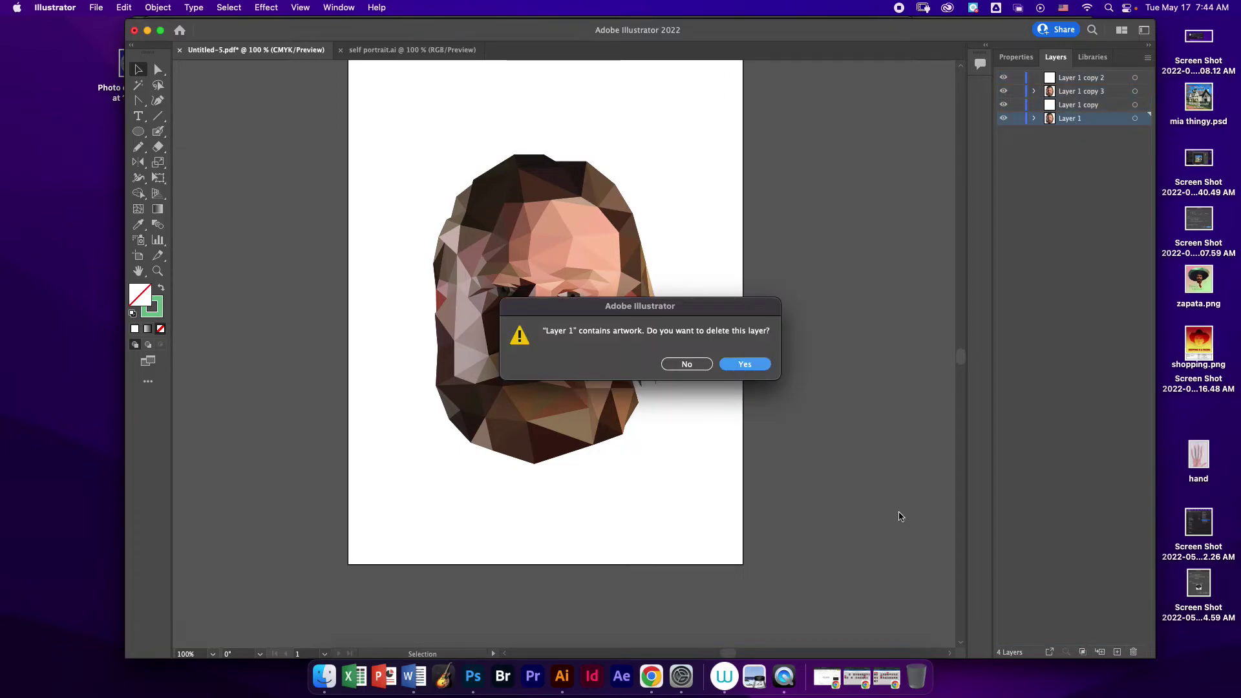
left_click(737, 366)
left_click(1133, 652)
left_click(1133, 652)
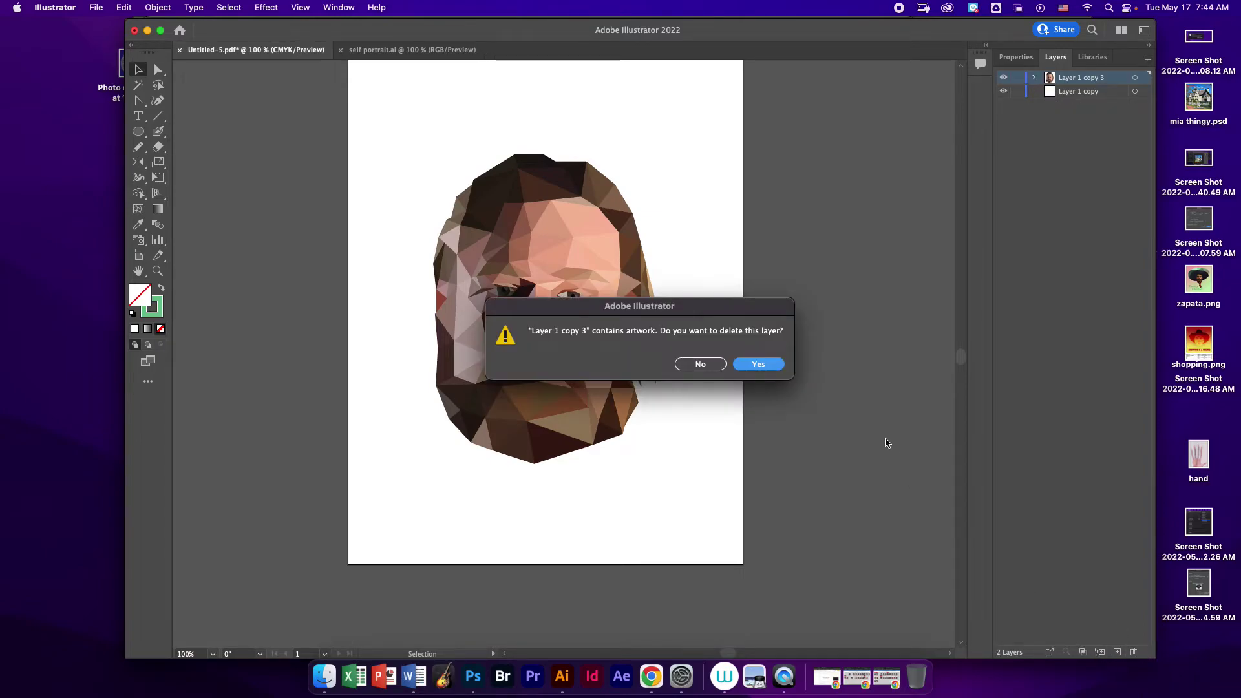
left_click(765, 364)
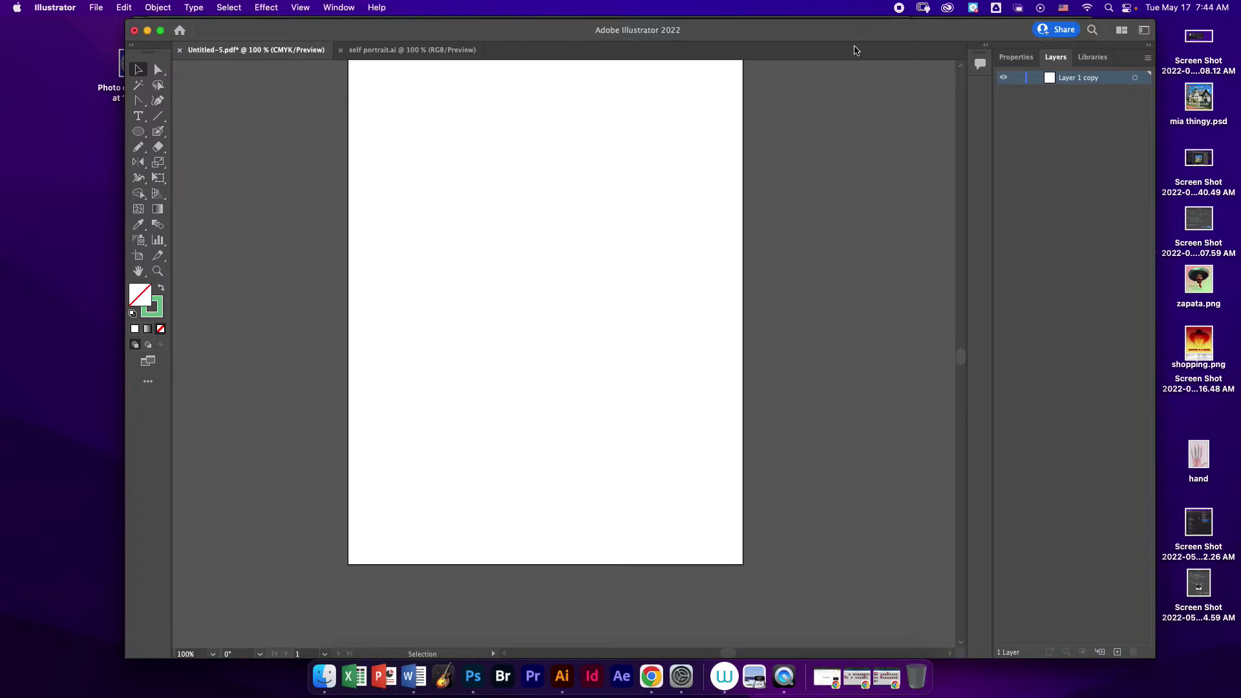
- Place the desktop image shopping.png onto the empty artboard
left_click_drag(872, 39, 748, 43)
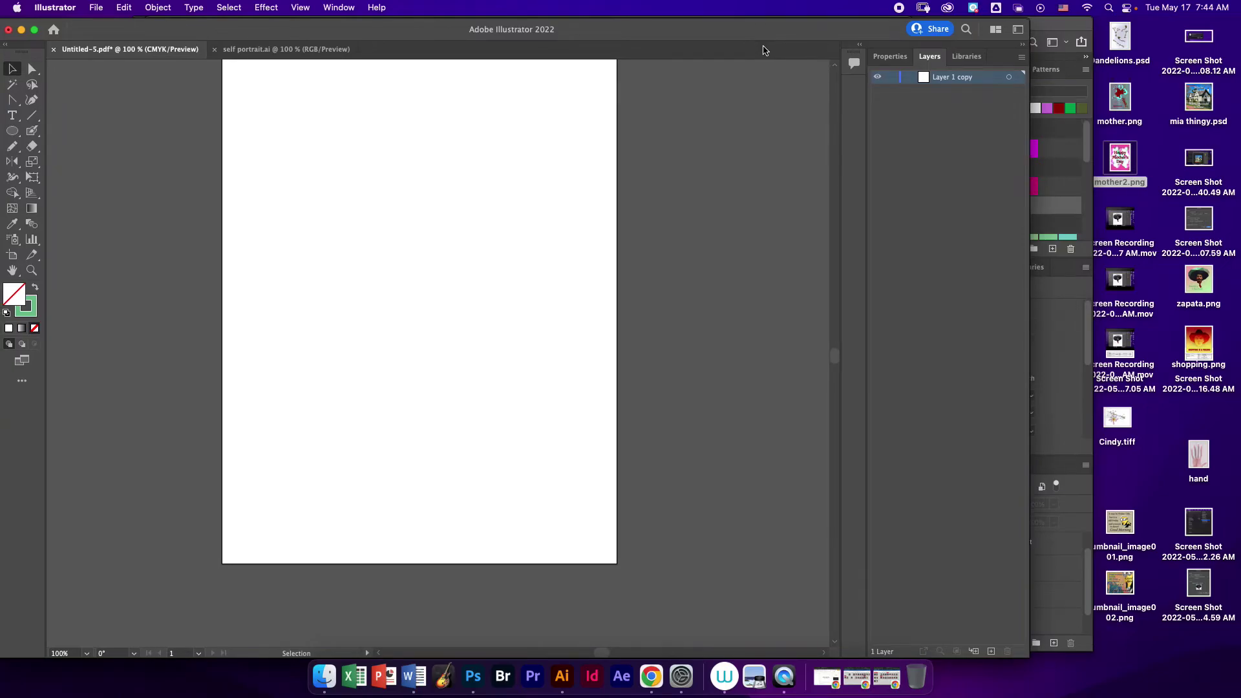
left_click(1207, 339)
left_click_drag(1207, 344, 442, 265)
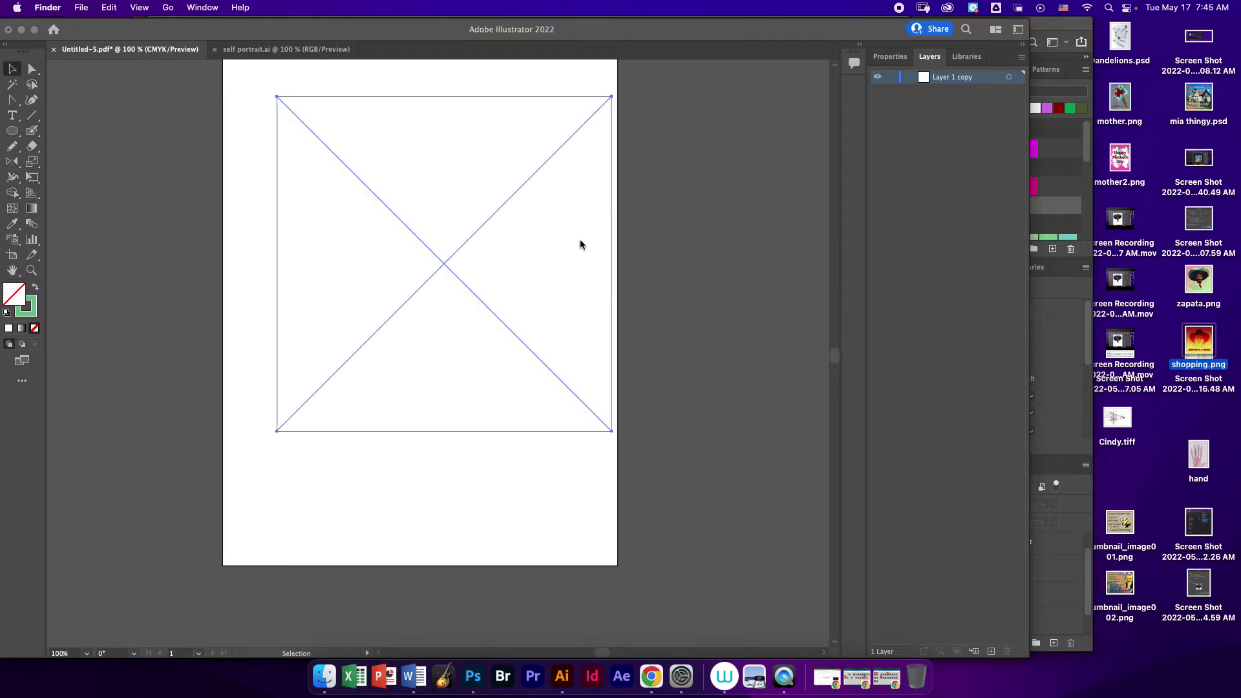
- Centre the placed shopping.png image horizontally on the artboard and deselect it
left_click_drag(561, 252, 538, 260)
scroll(618, 239, "left", 6)
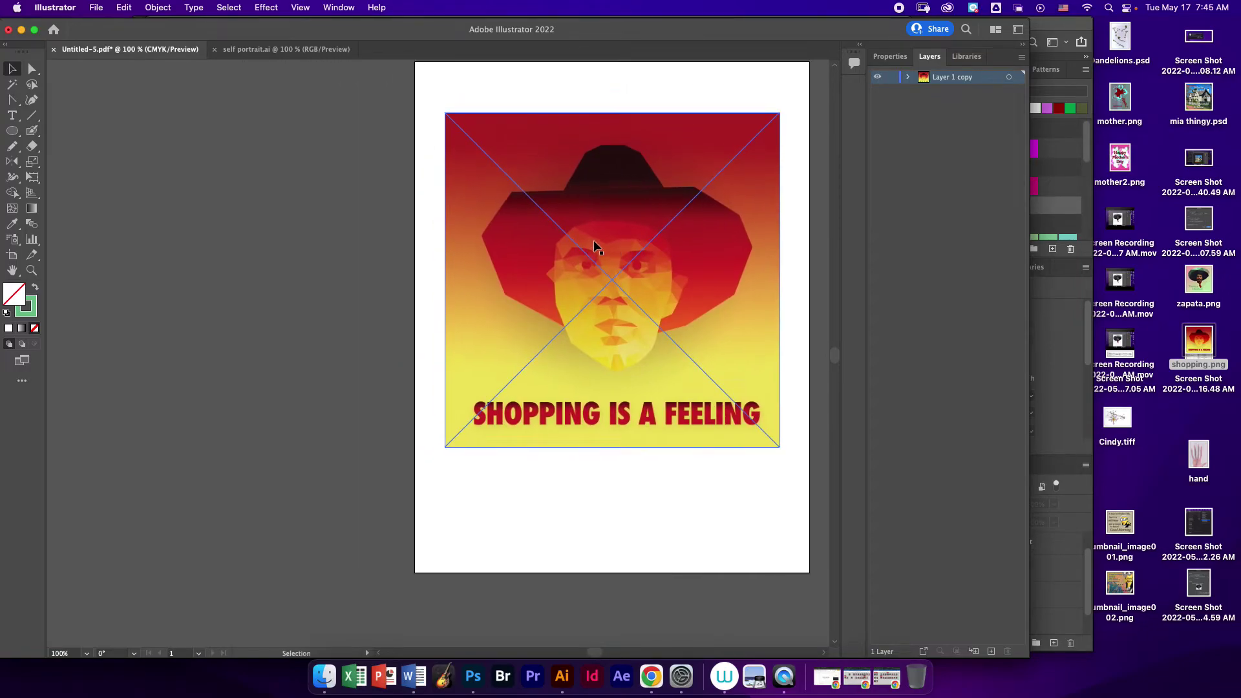
scroll(593, 239, "right", 2)
scroll(593, 239, "up", 2)
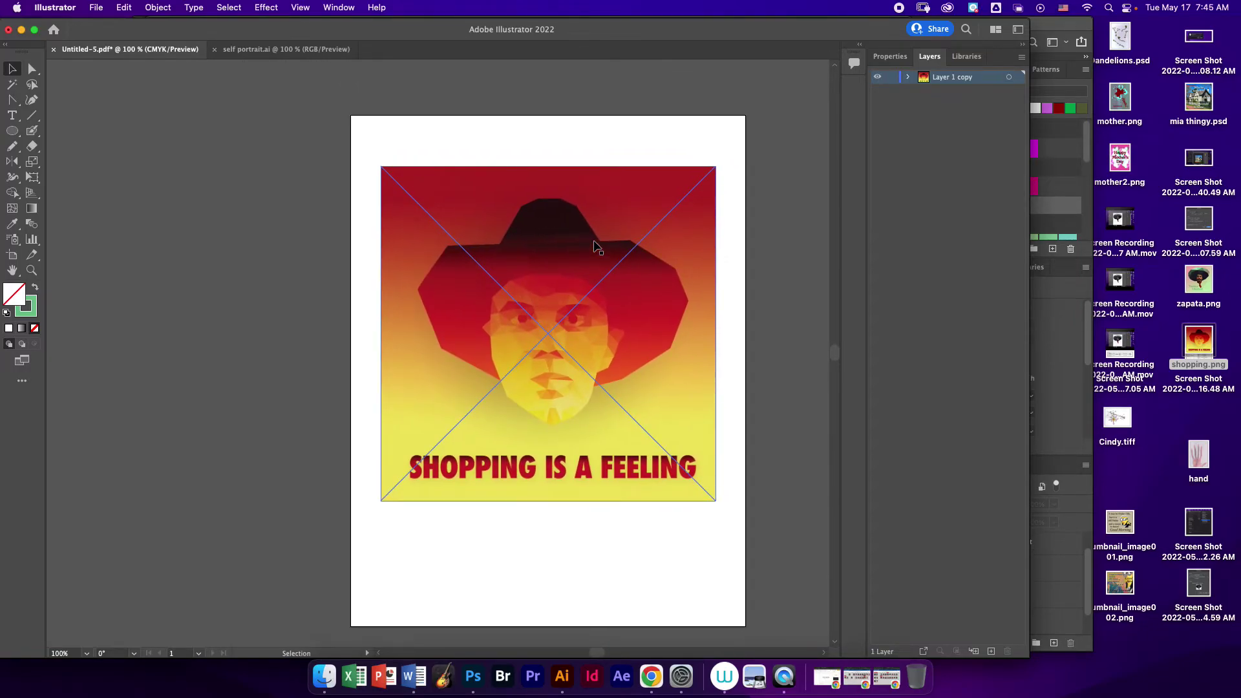
left_click(375, 282)
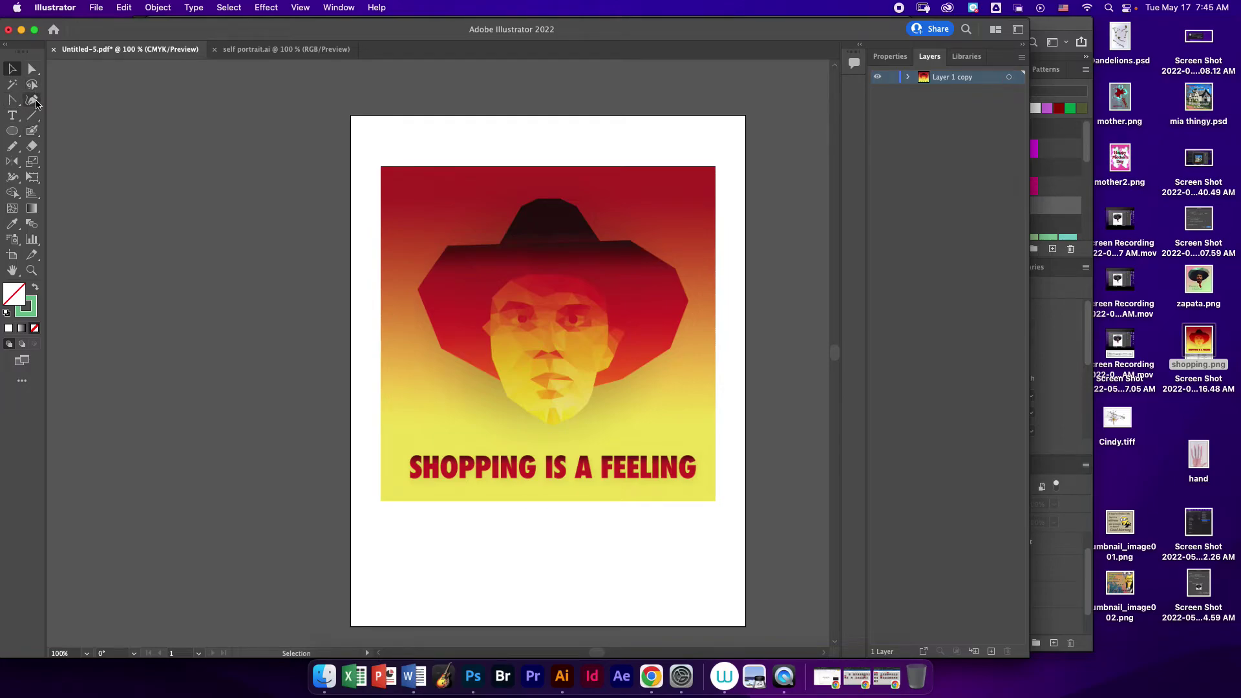
- Draw a rectangle of about 505 by 505 pt just inside the poster image's edges, pulling its top edge slightly inward
left_click(13, 100)
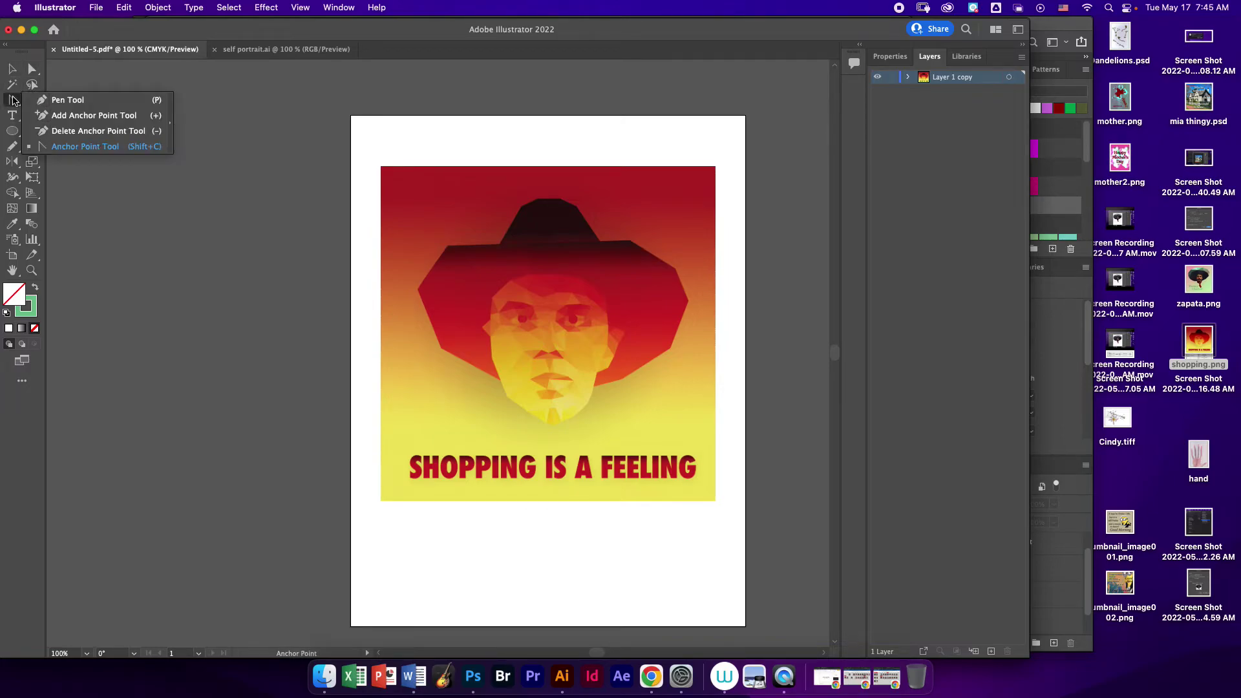
left_click(42, 100)
left_click(11, 132)
left_click_drag(8, 136, 64, 132)
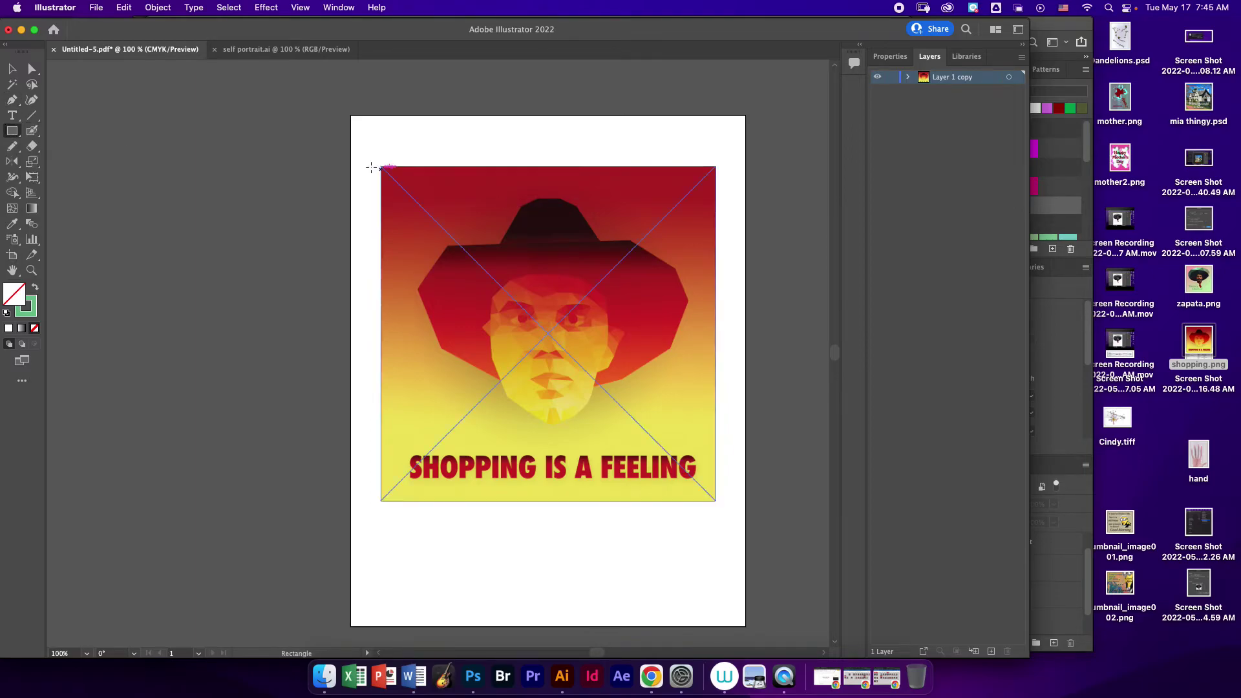
mouse_move(382, 166)
left_mouse_down()
mouse_move(714, 497)
mouse_move(544, 294)
mouse_move(695, 504)
mouse_move(710, 498)
left_mouse_up()
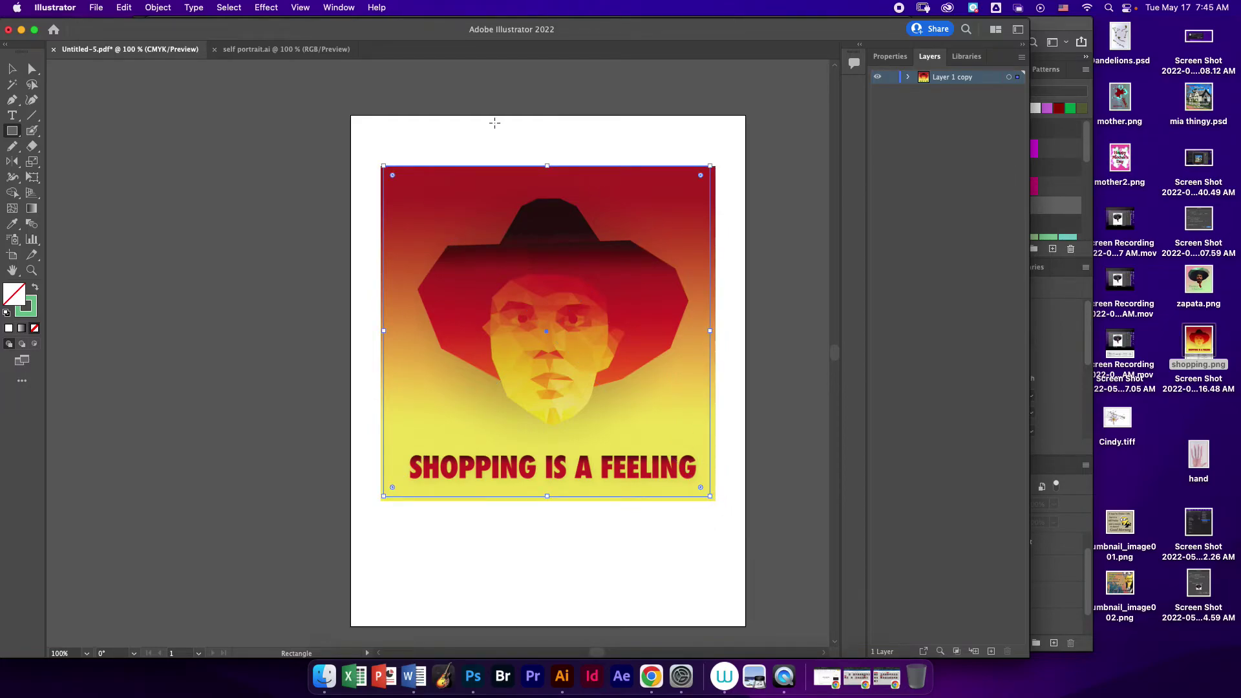
left_click_drag(548, 163, 548, 169)
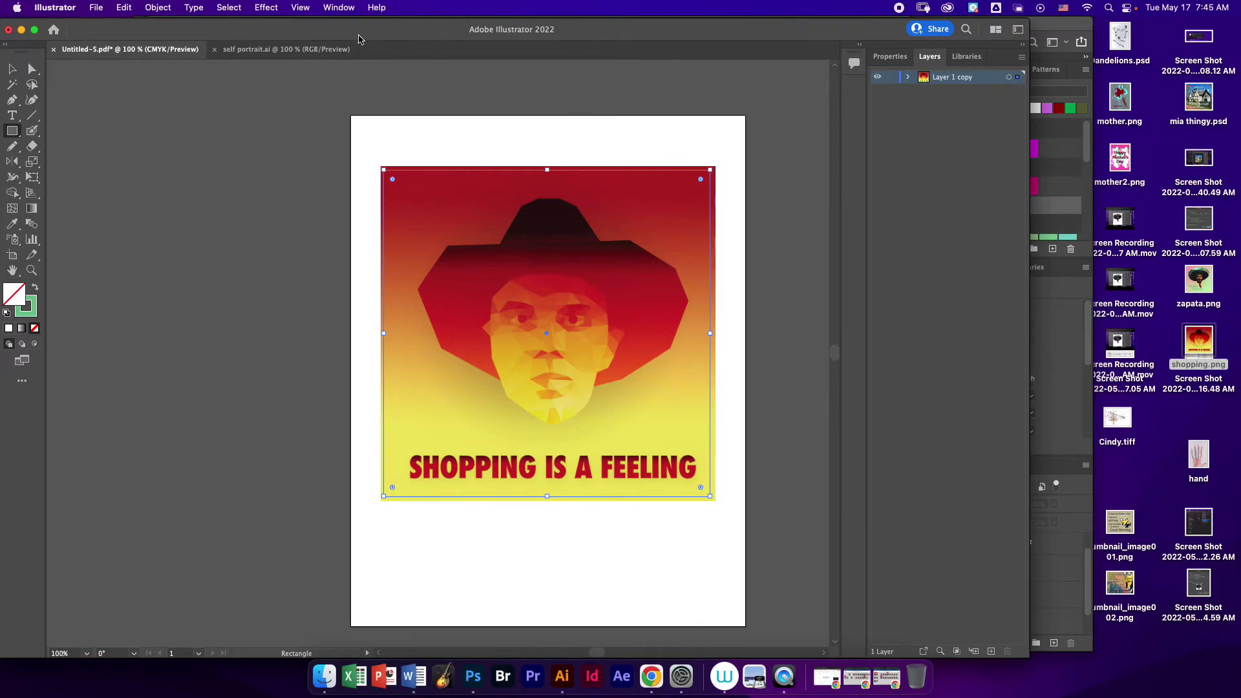
- Select the rectangle path over the poster image in Layer 1 copy
key("v")
left_click(253, 176)
left_click(393, 185)
left_click(907, 77)
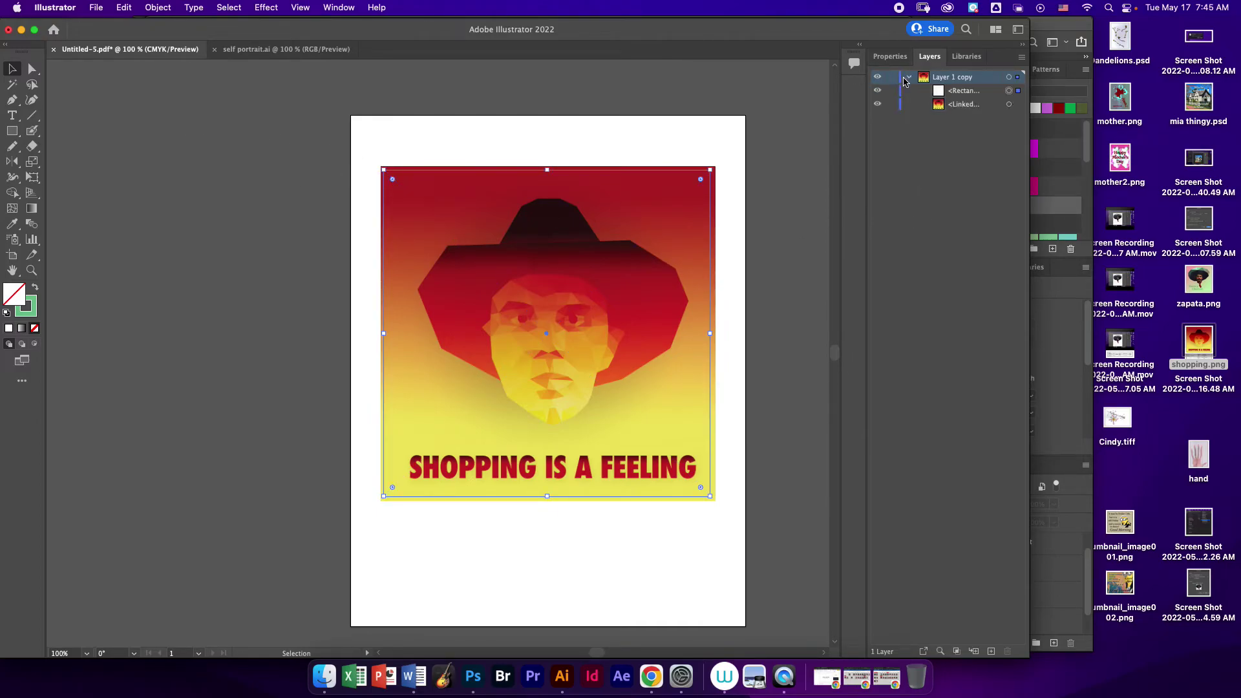
left_click(942, 91)
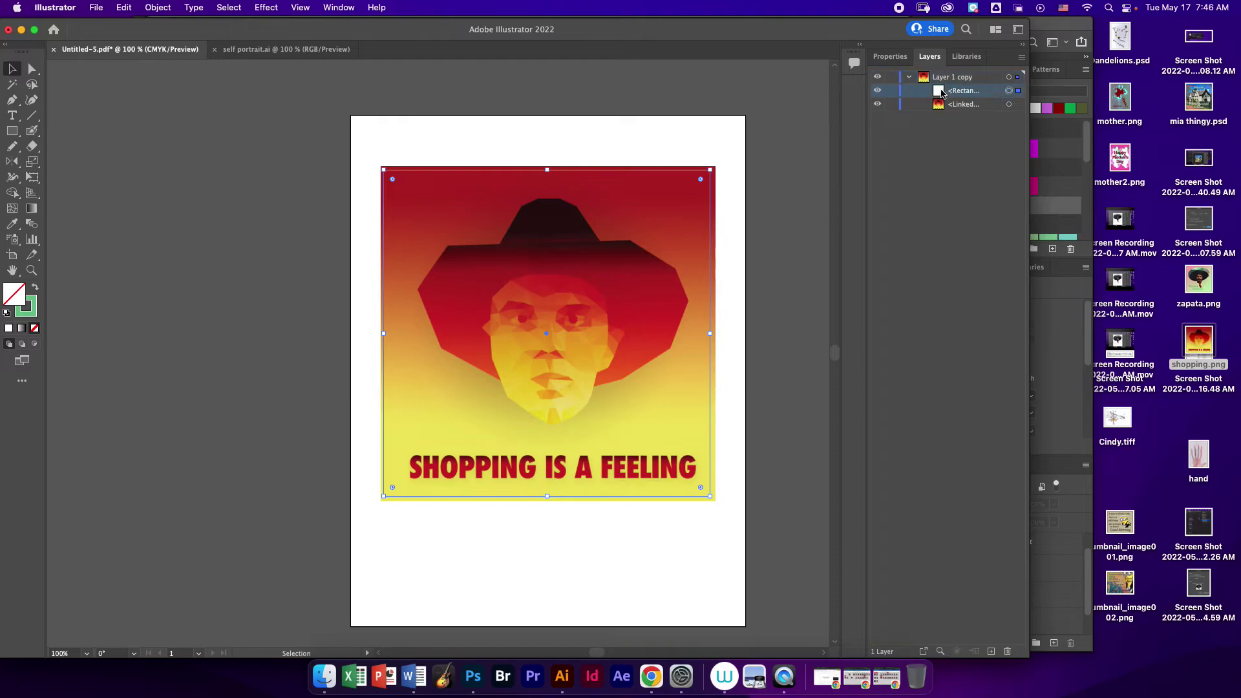
- Apply the CutContour swatch to the rectangle's stroke, keep its colour type as Spot Color, and deselect the rectangle
left_click(890, 57)
left_click(879, 217)
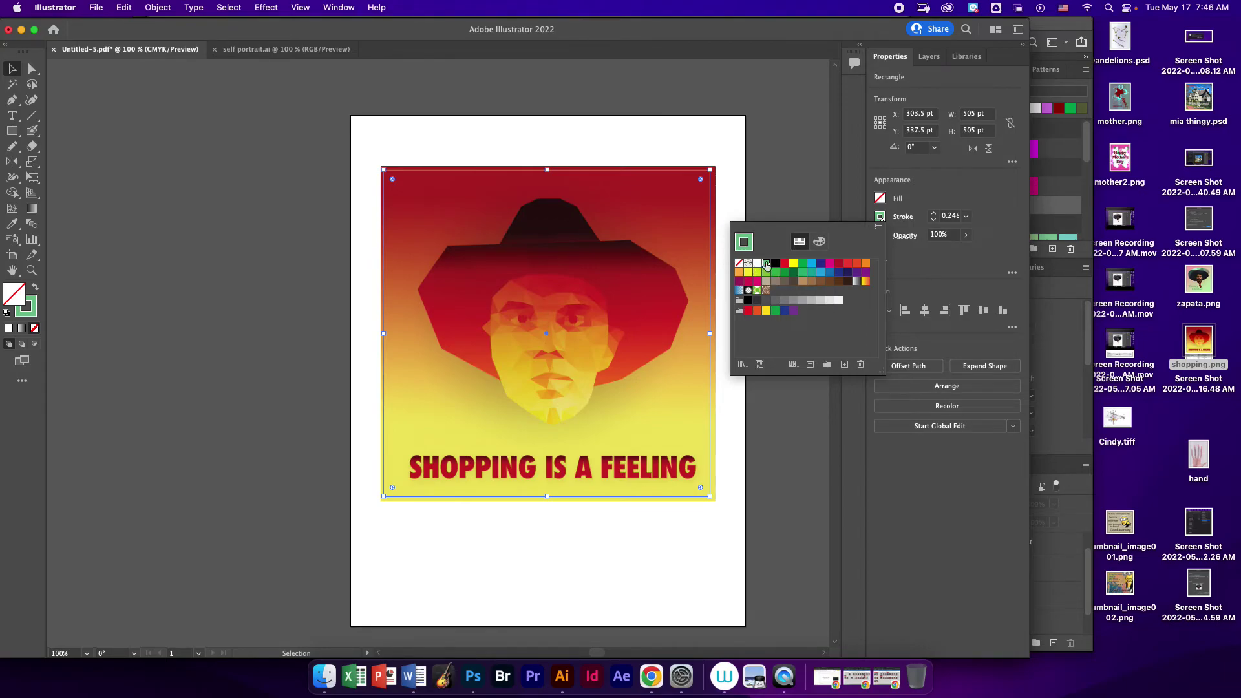
double_click(766, 265)
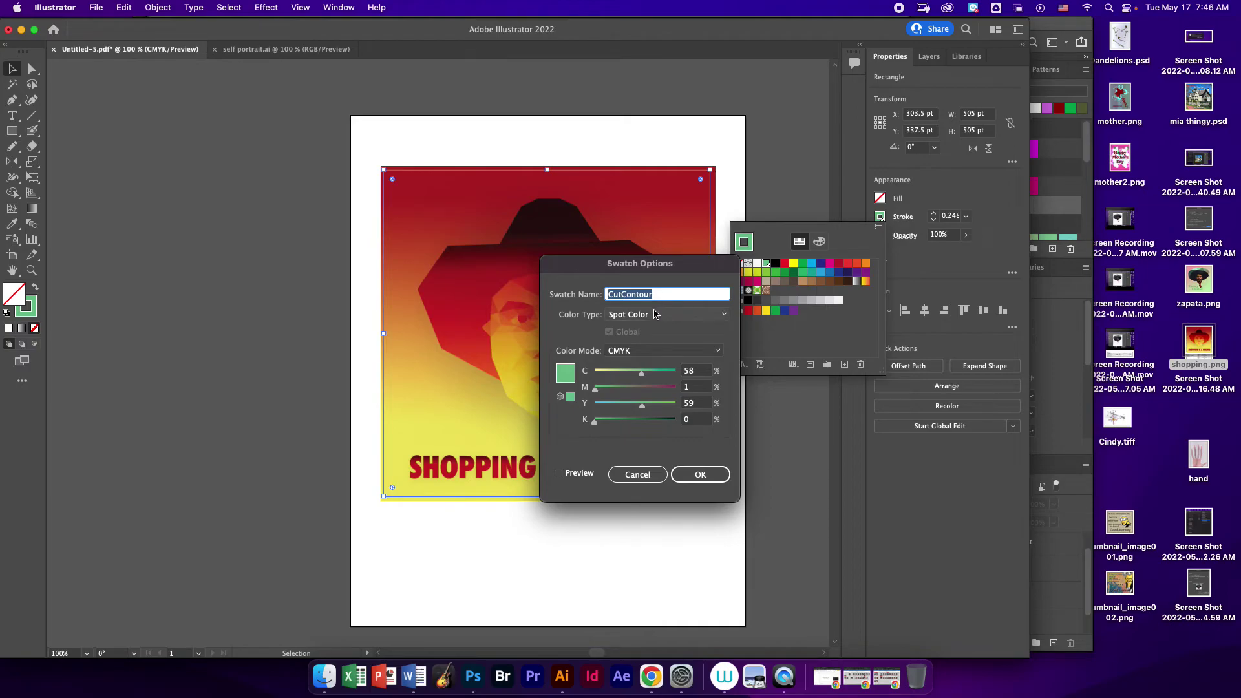
left_click(654, 315)
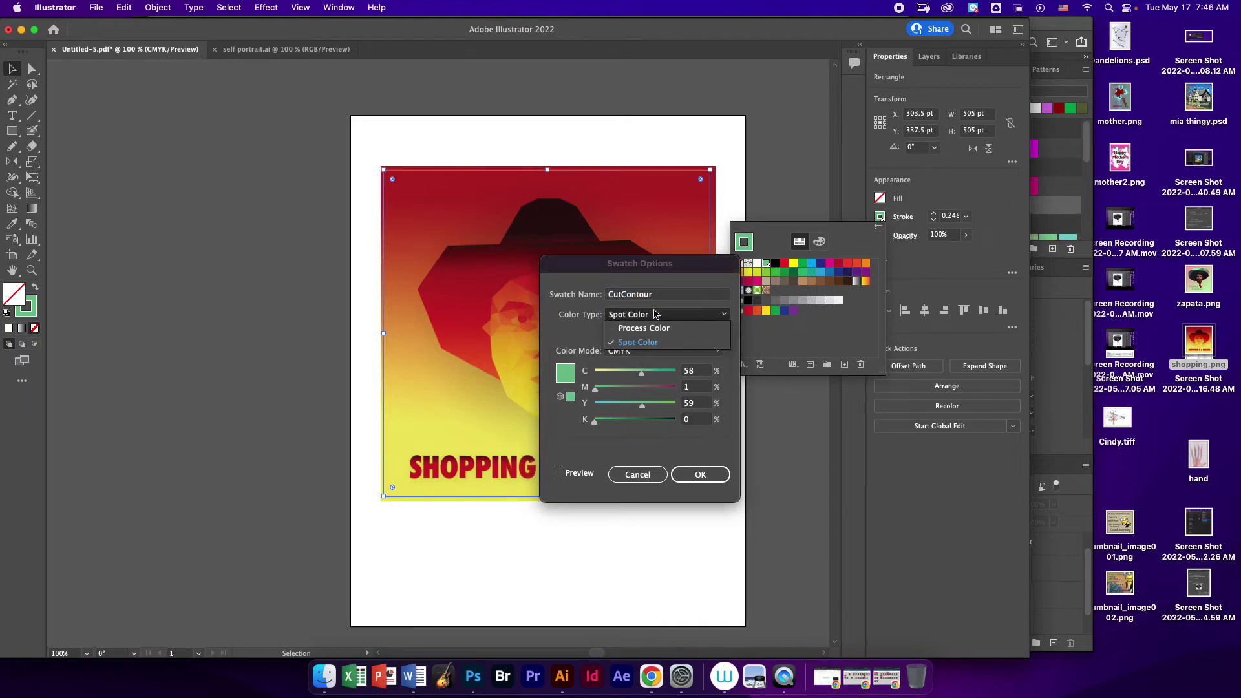
left_click(655, 314)
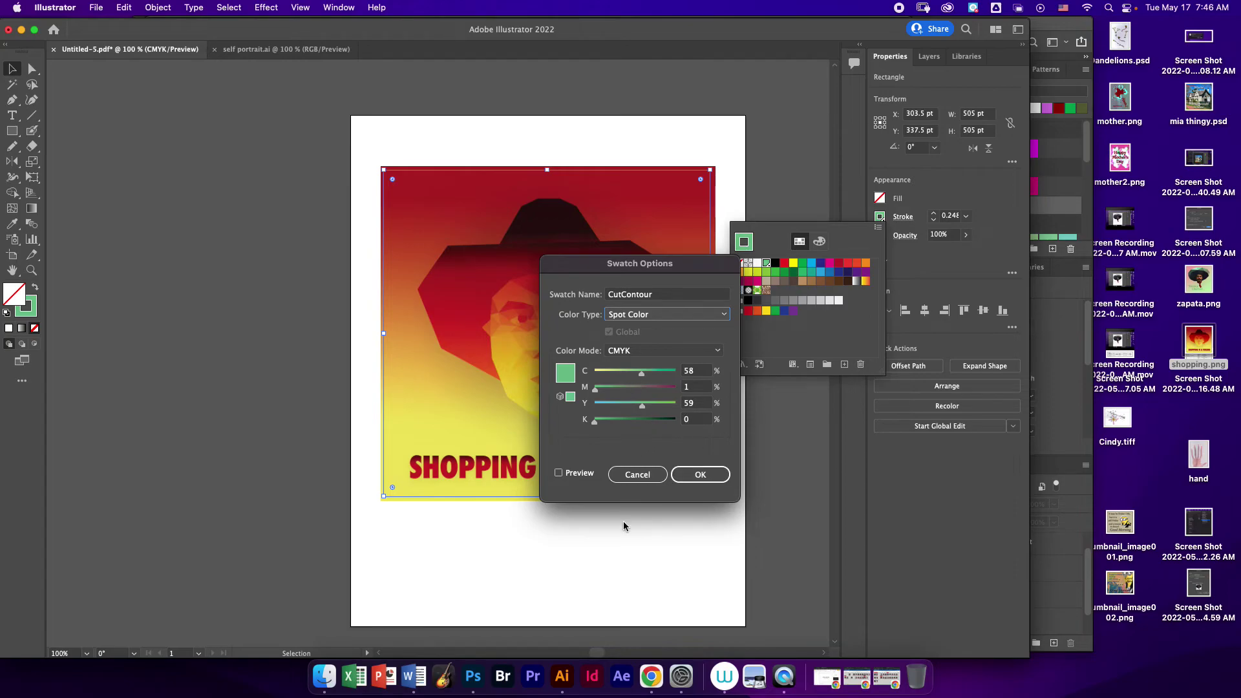
left_click(684, 480)
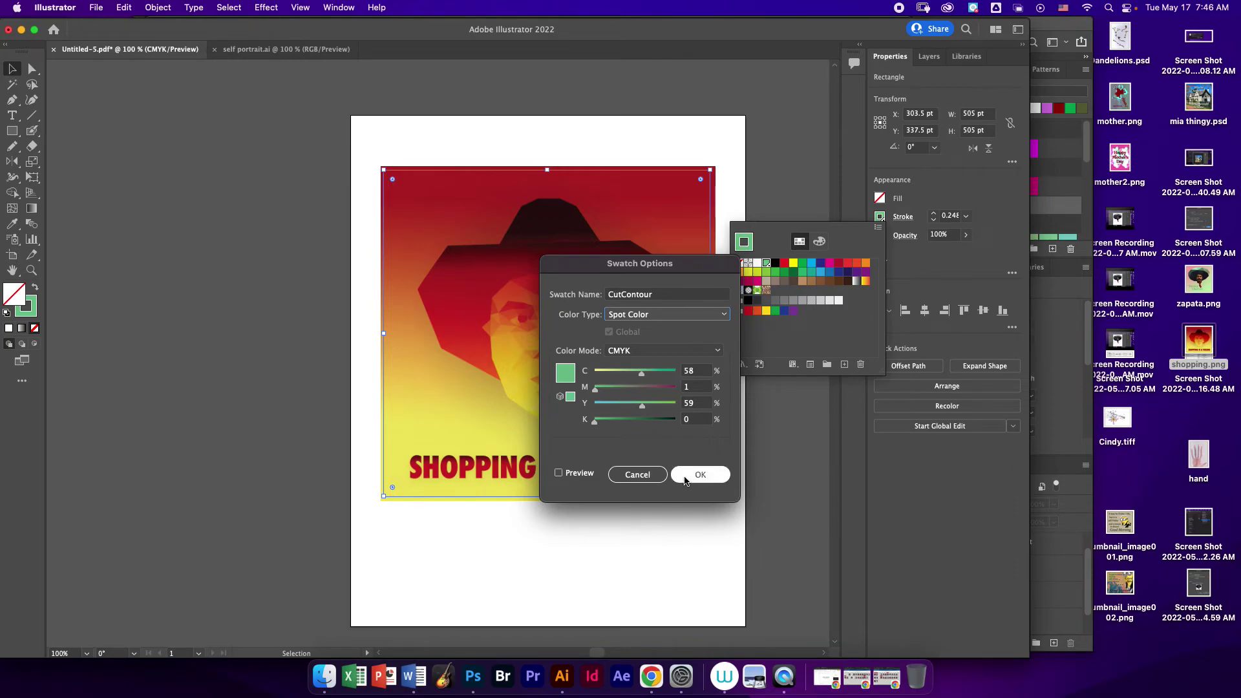
left_click(788, 476)
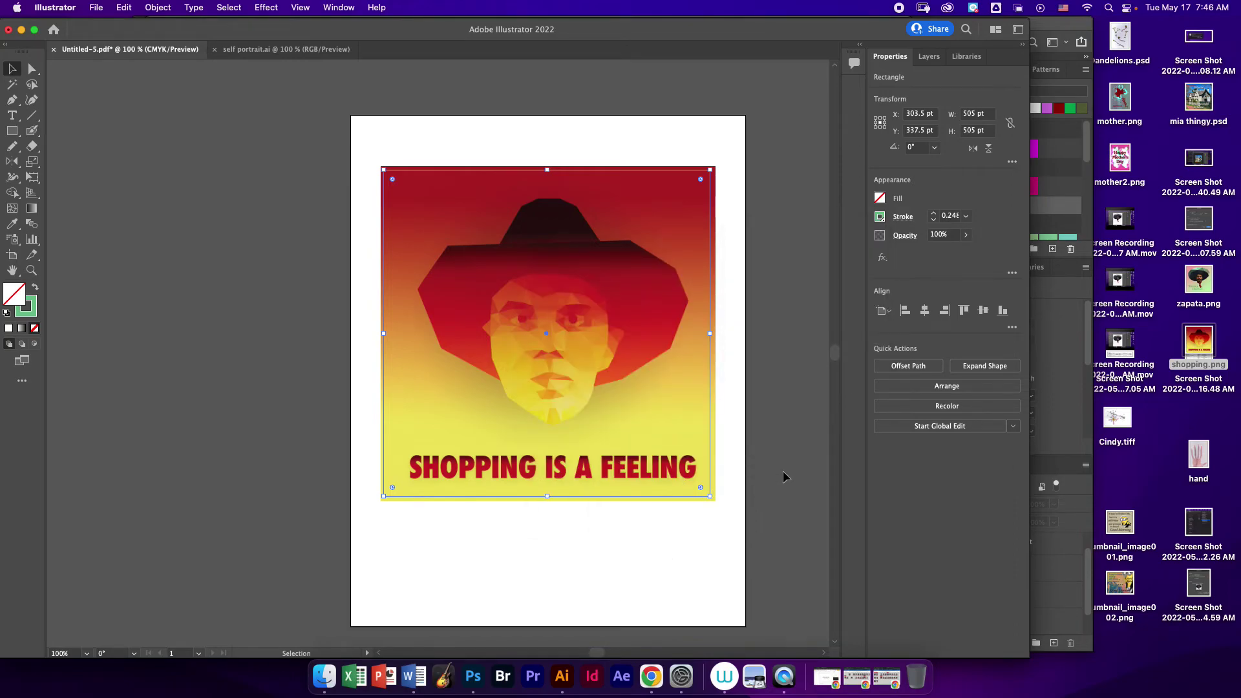
left_click(781, 477)
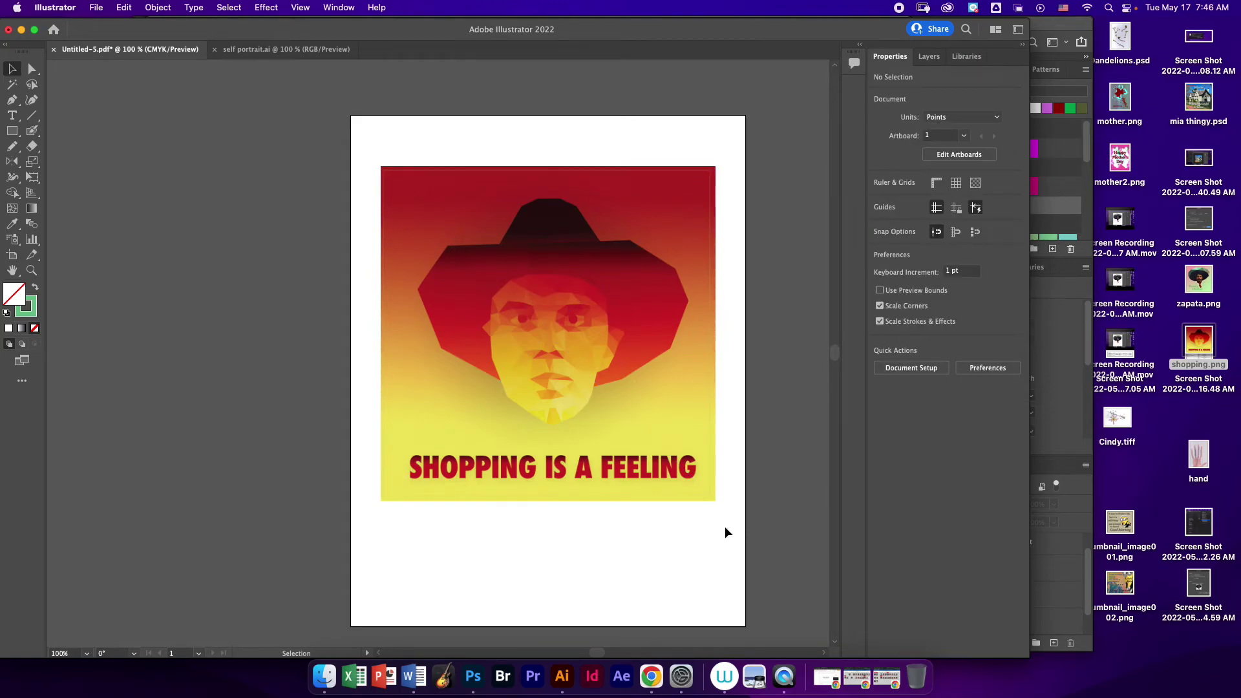
- Save the sticker on the computer in Downloads as the Adobe PDF "shopping is a feeling", with all printer's marks and document bleed settings
scroll(102, 107, "down", 1)
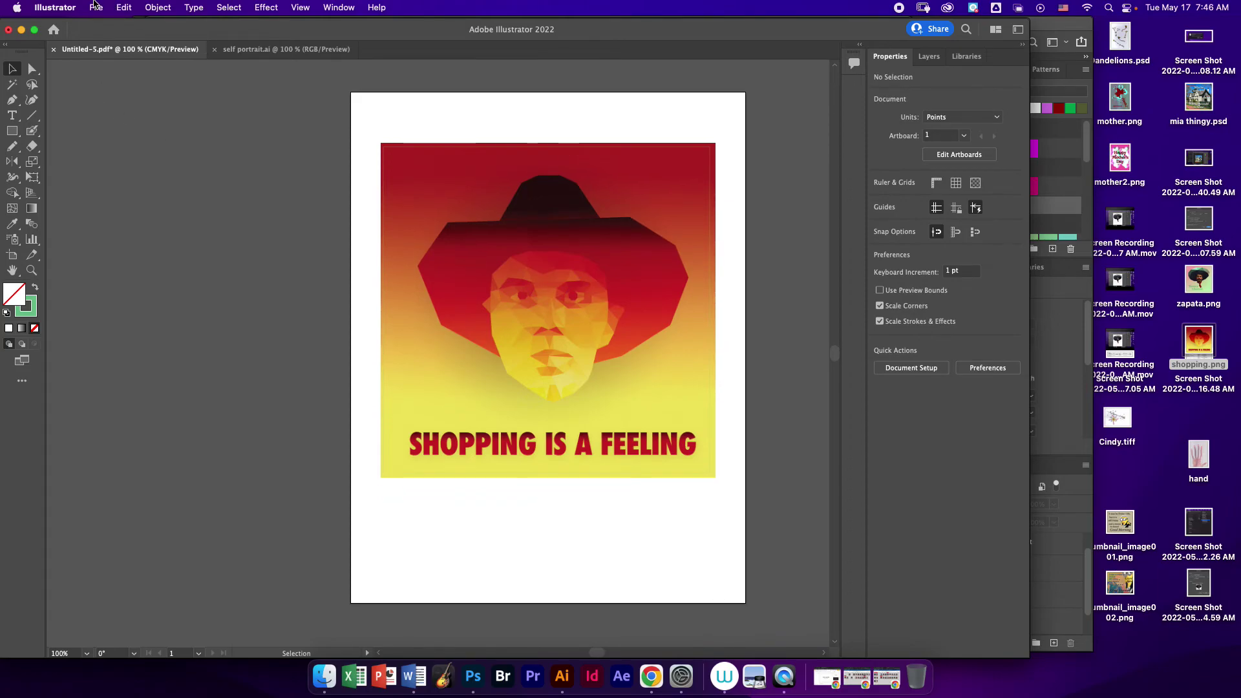
left_click(95, 7)
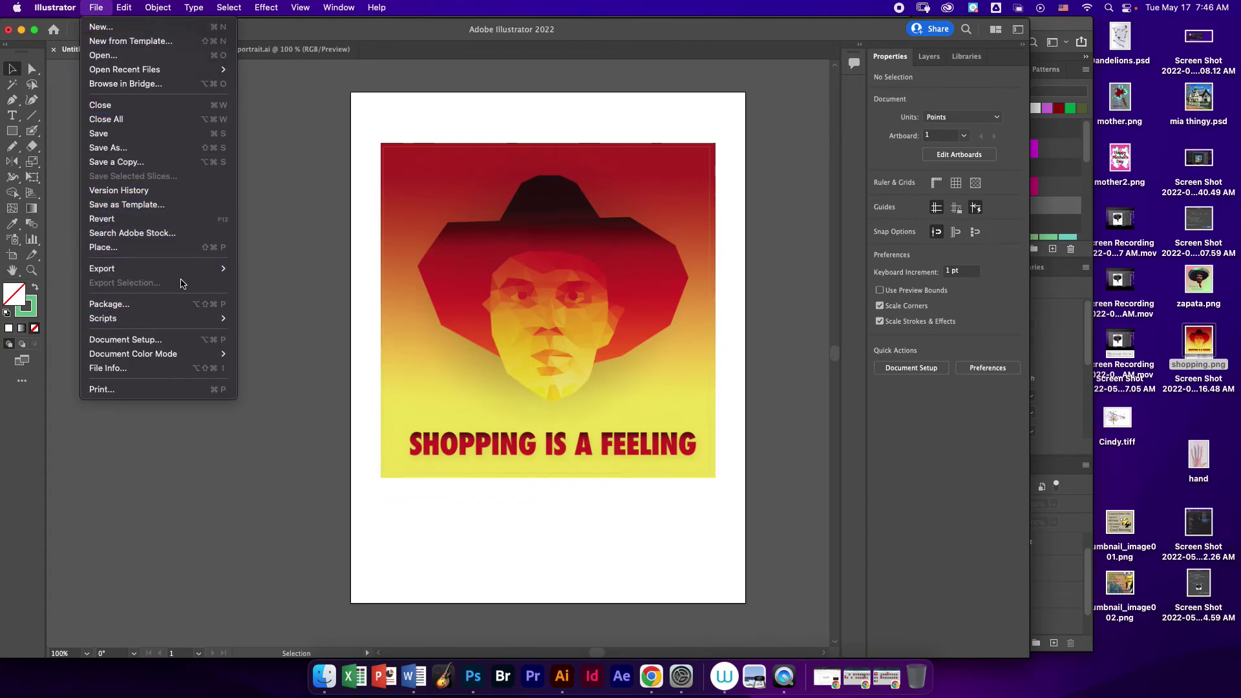
mouse_move(183, 275)
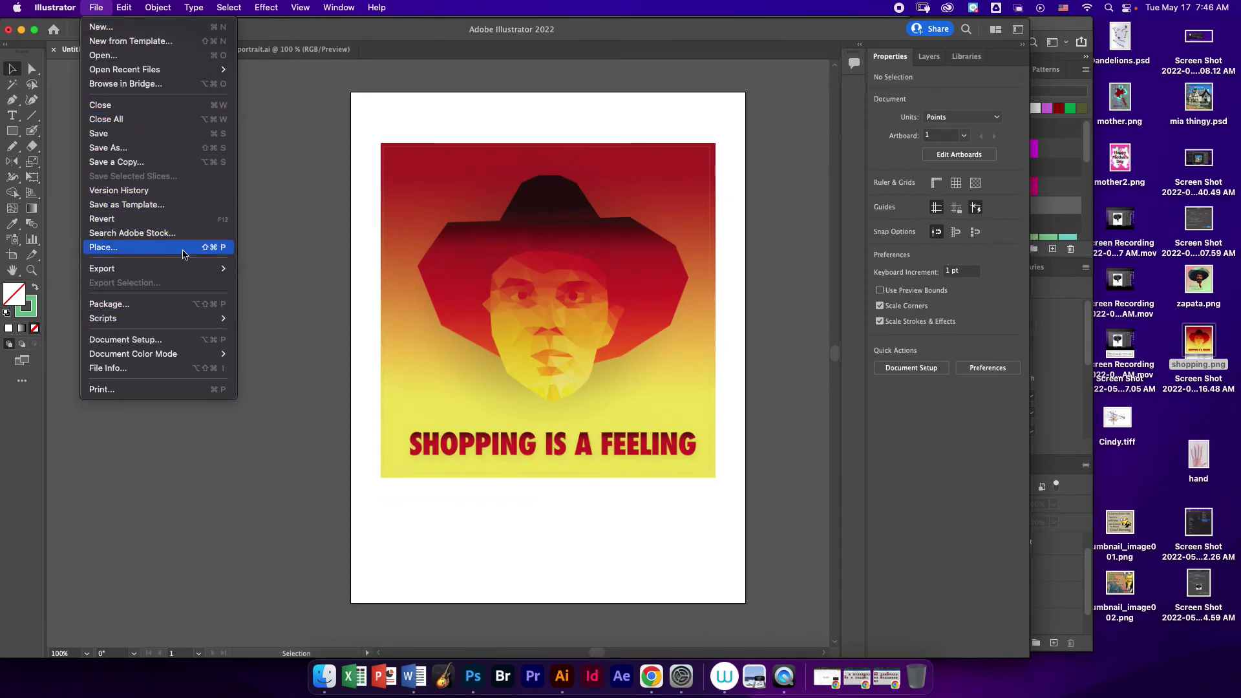
left_click(170, 152)
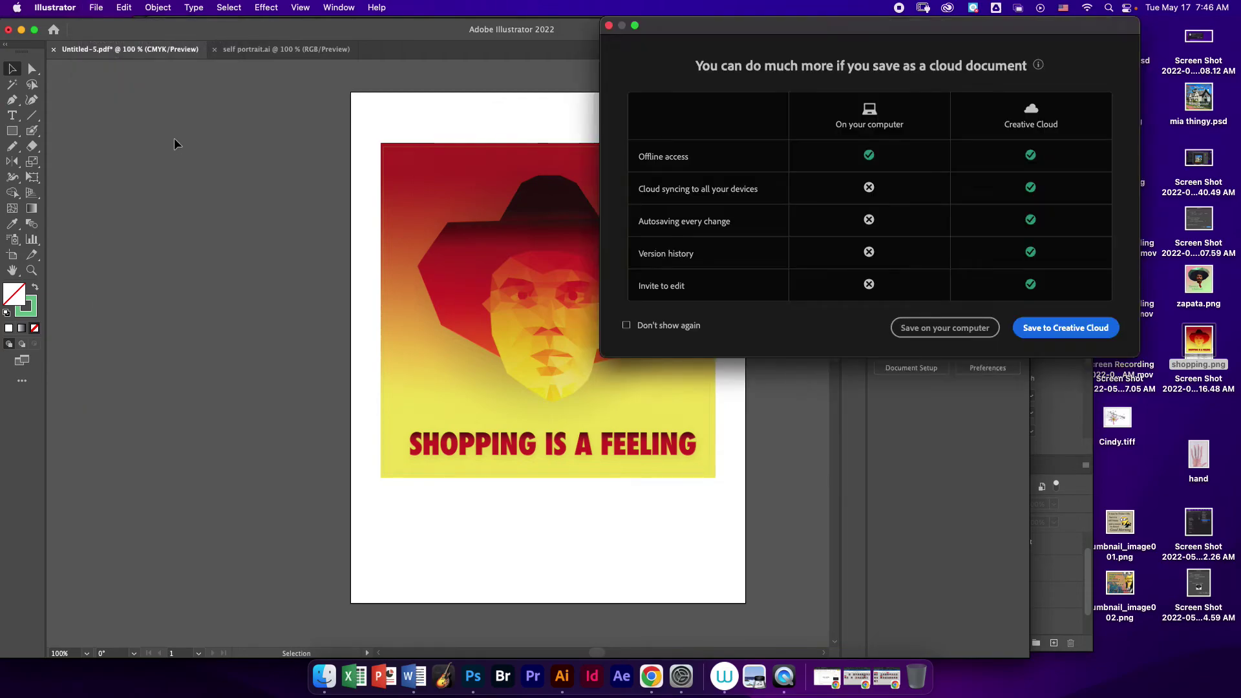
left_click(903, 329)
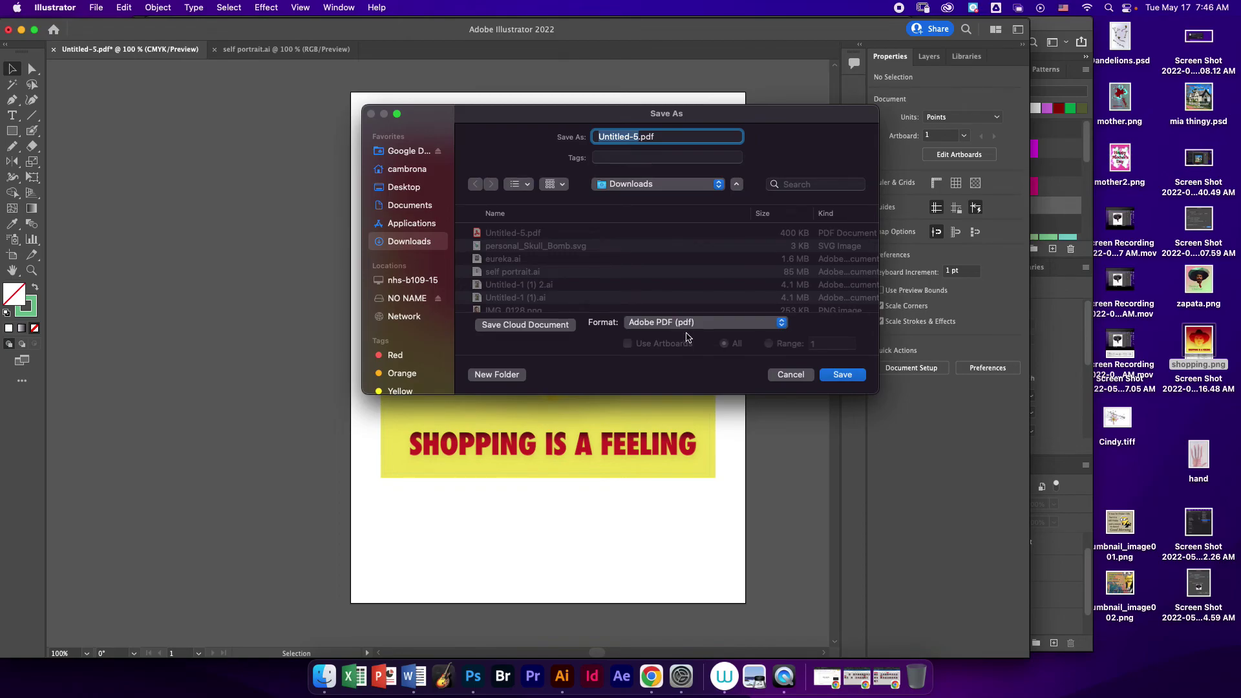
type("shopping is a feeling")
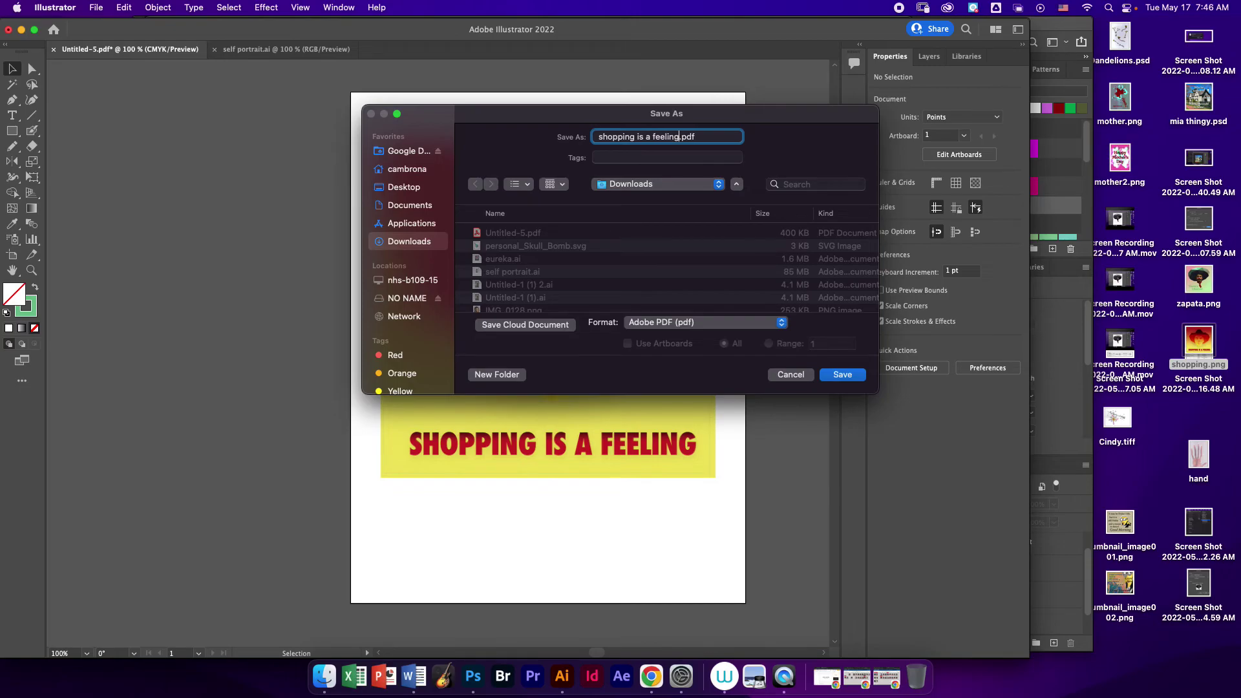
key("Return")
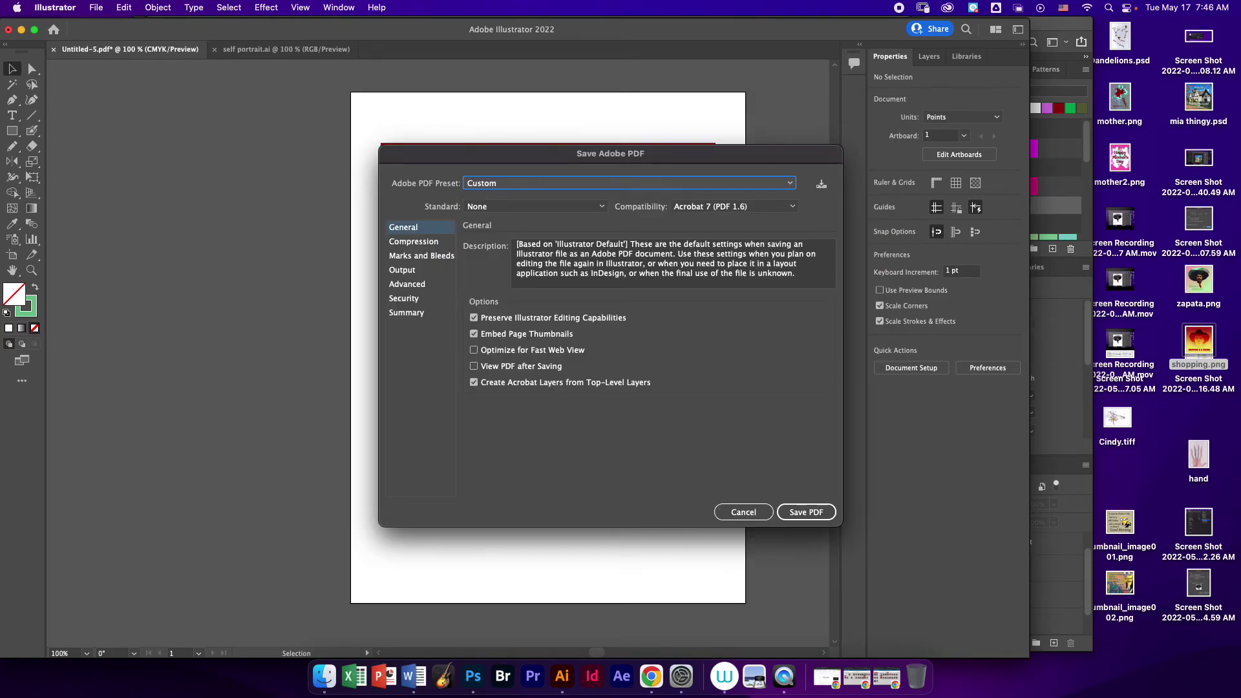
left_click(421, 256)
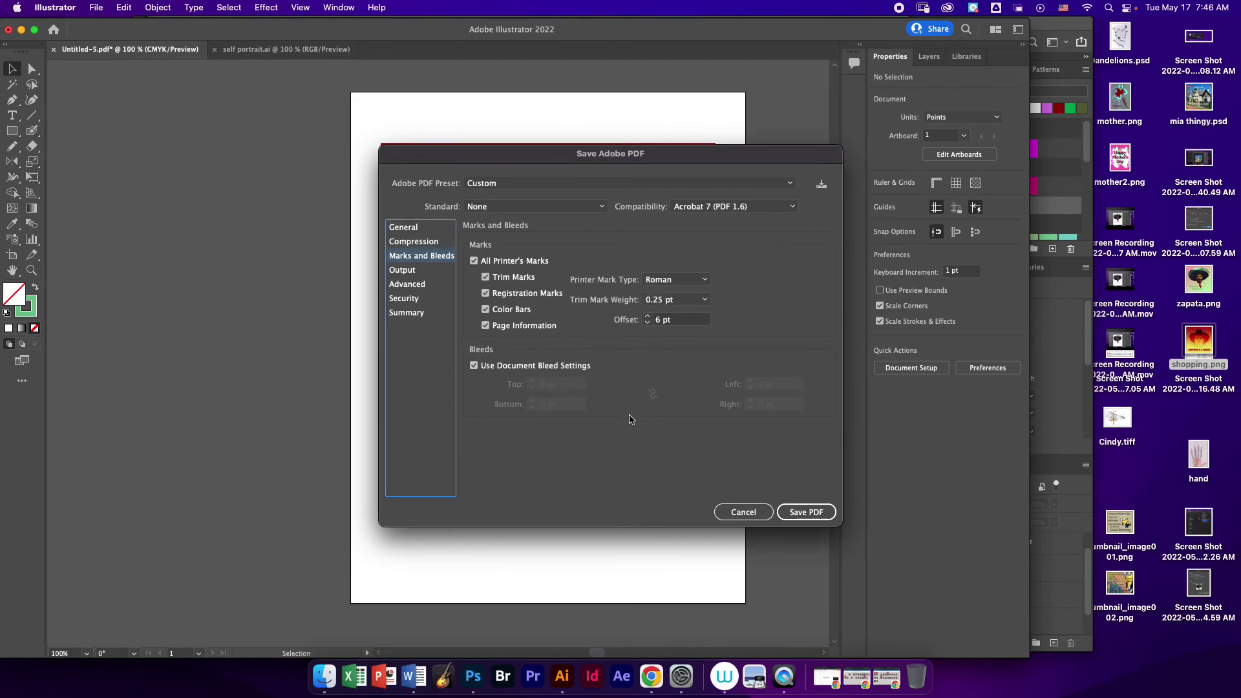
left_click(806, 512)
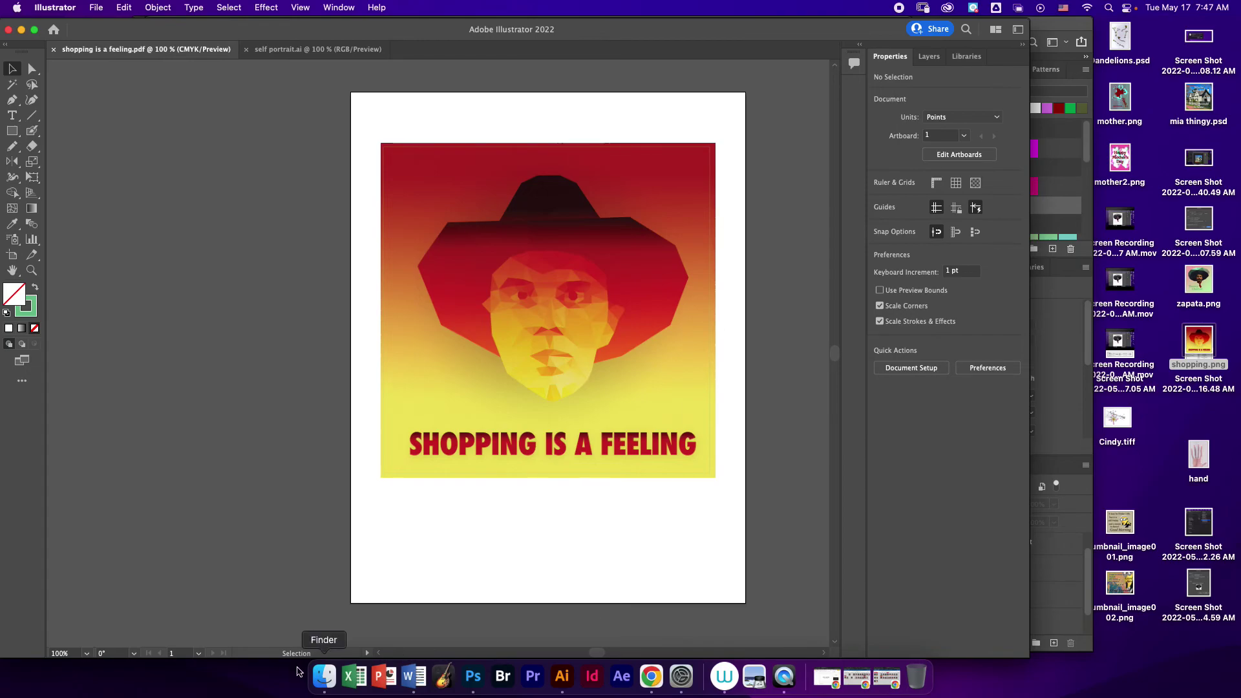
- Switch to Finder, locate shopping is a feeling.pdf in the Downloads folder, and preview it briefly
left_click(325, 675)
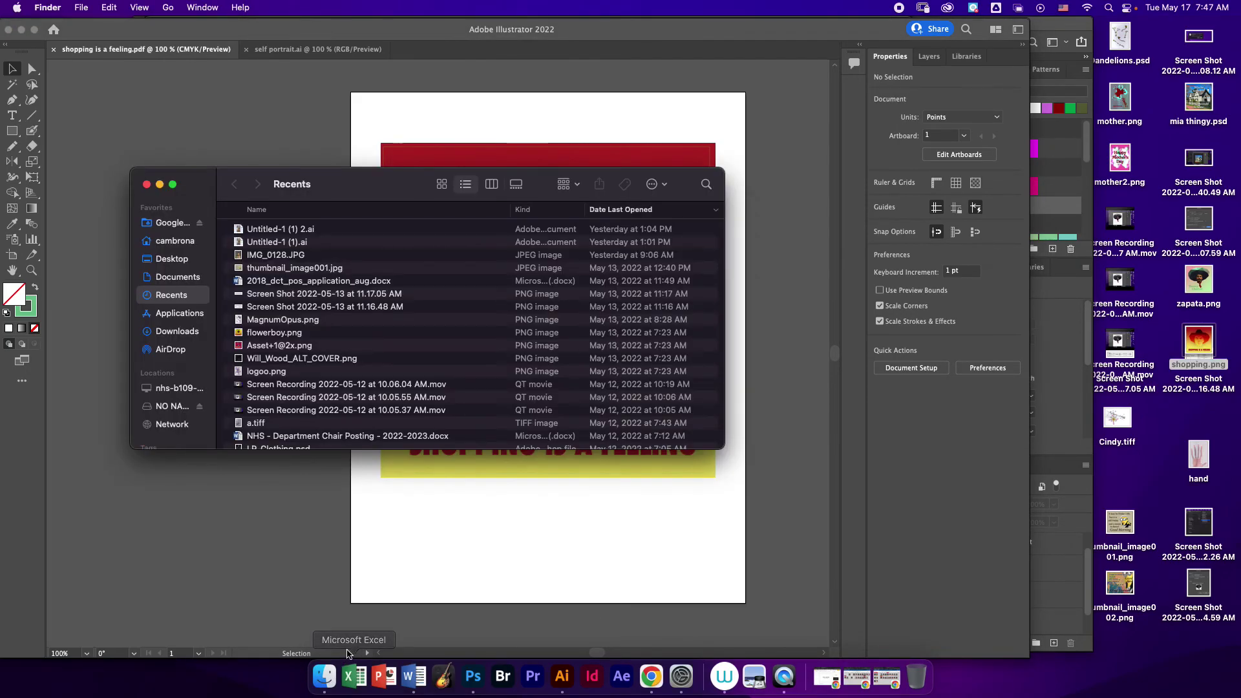
left_click(176, 279)
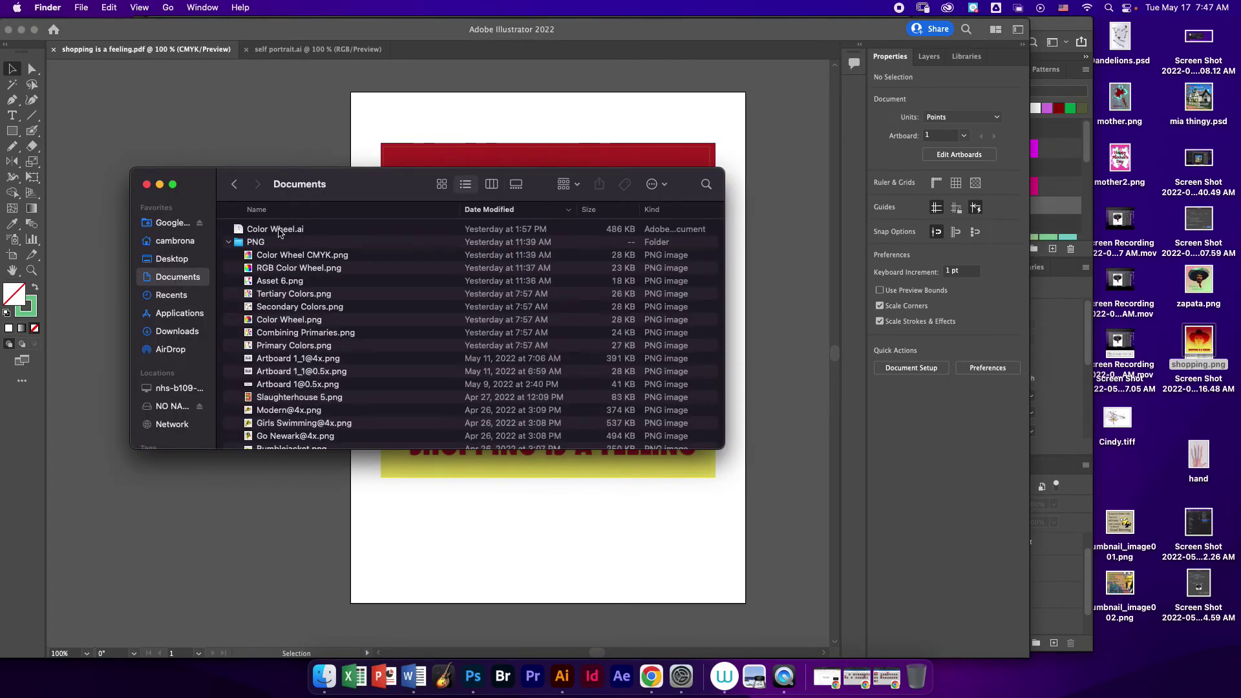
left_click(181, 258)
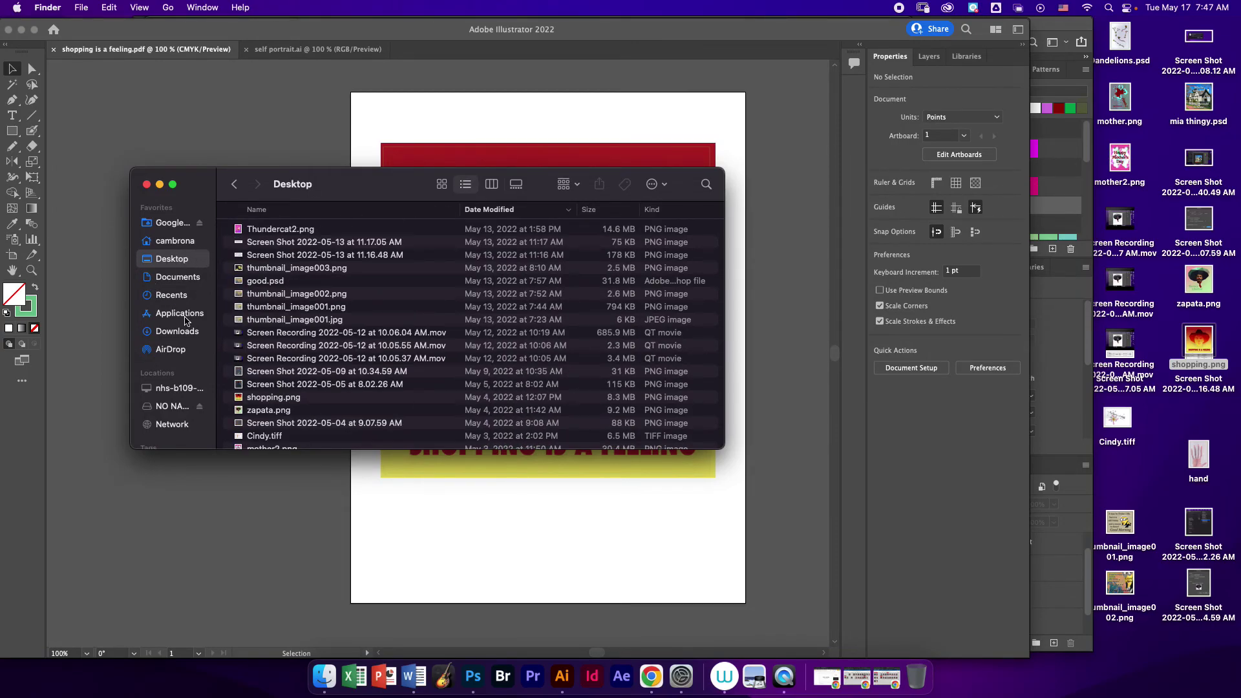
left_click(181, 331)
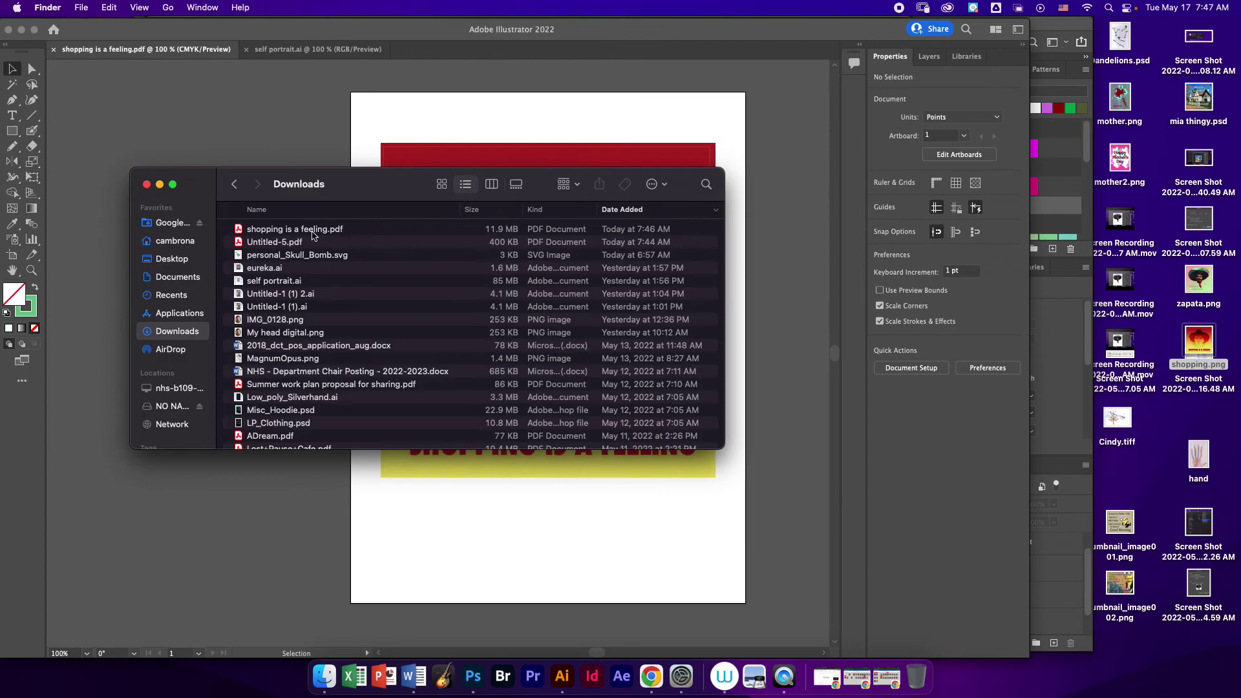
left_click(311, 235)
key("space")
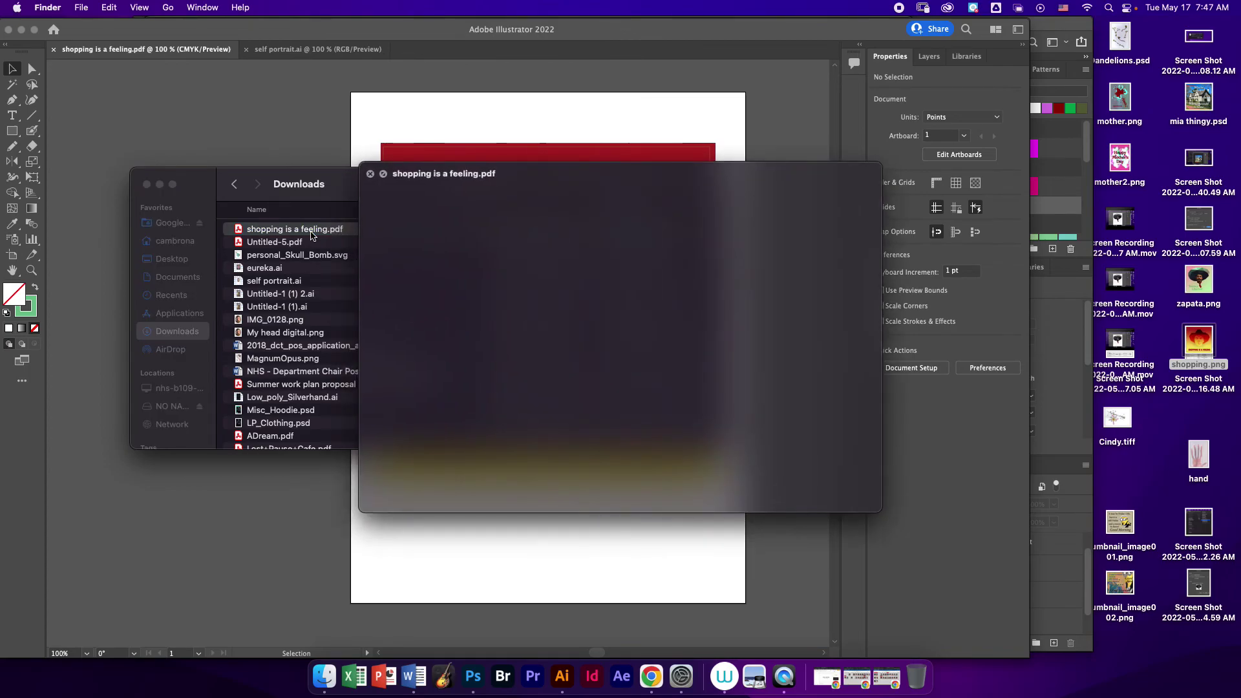
key("space")
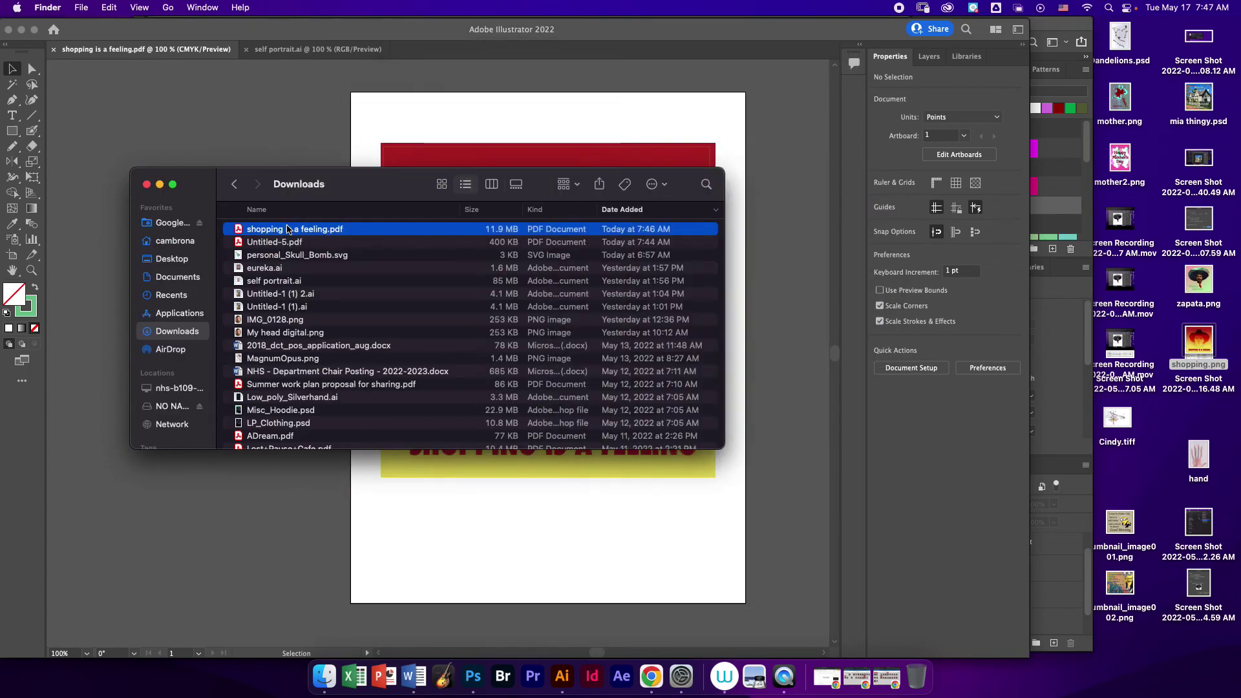
- Open shopping is a feeling.pdf in Acrobat and examine the cut line and printer's marks across the page
double_click(287, 229)
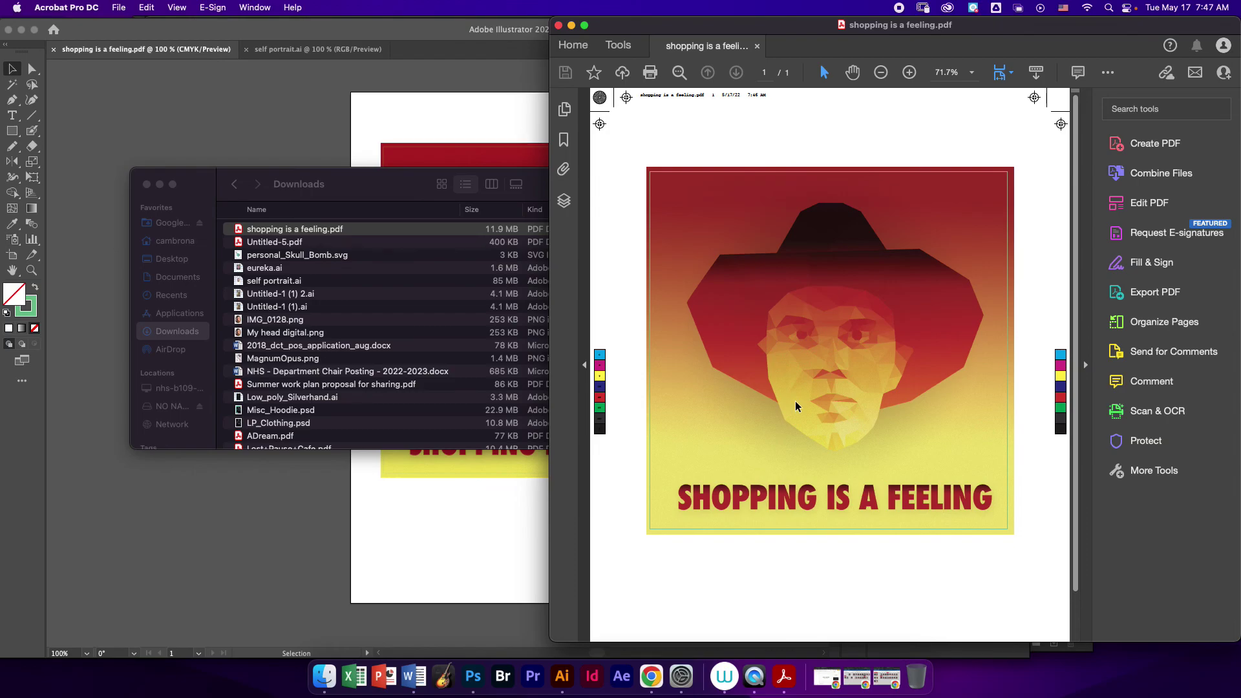
scroll(797, 404, "down", 2)
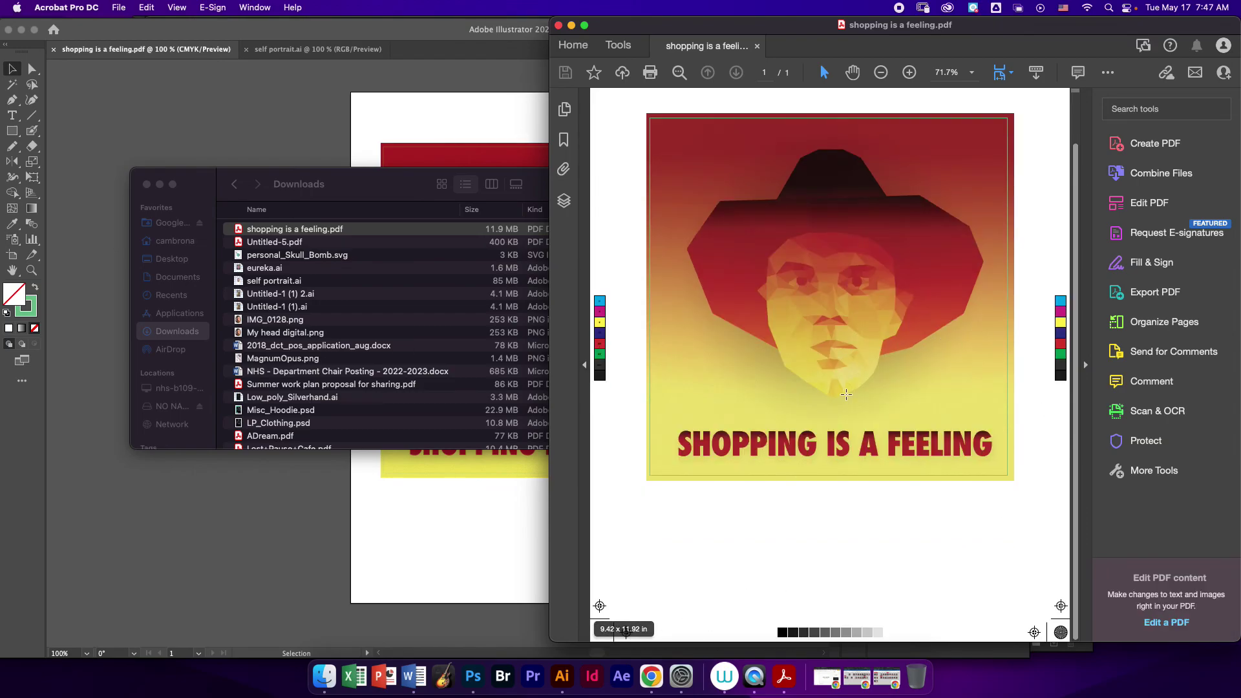
scroll(821, 396, "up", 3)
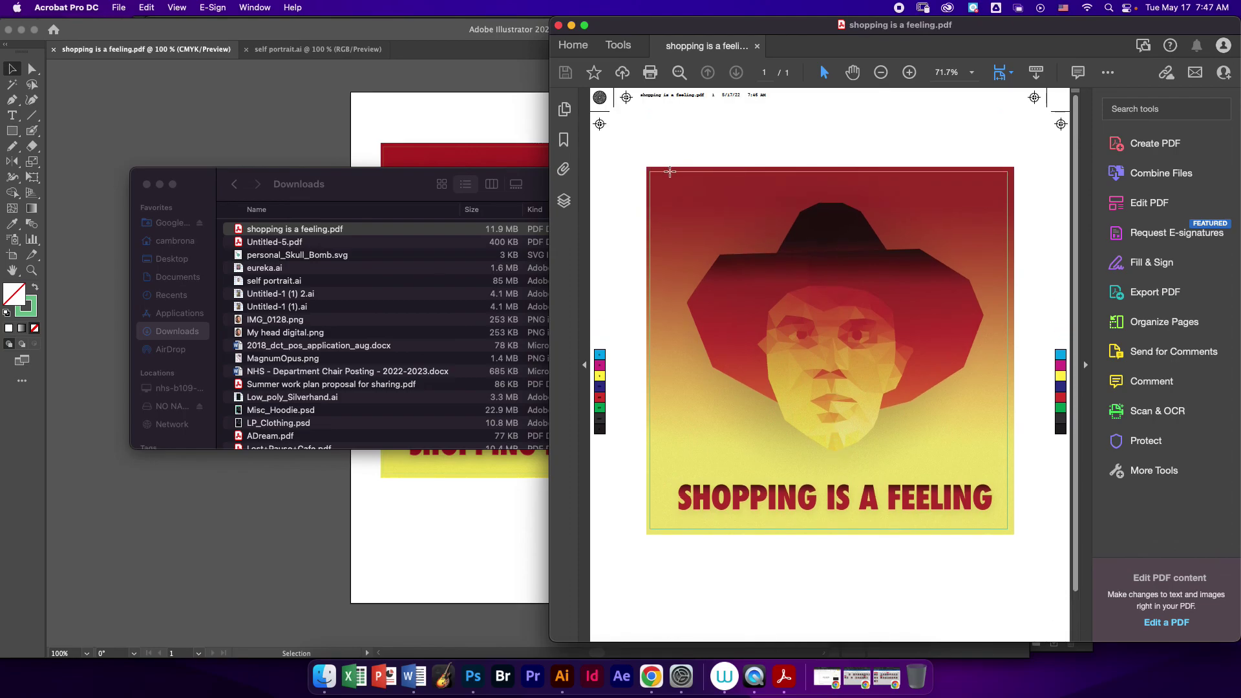